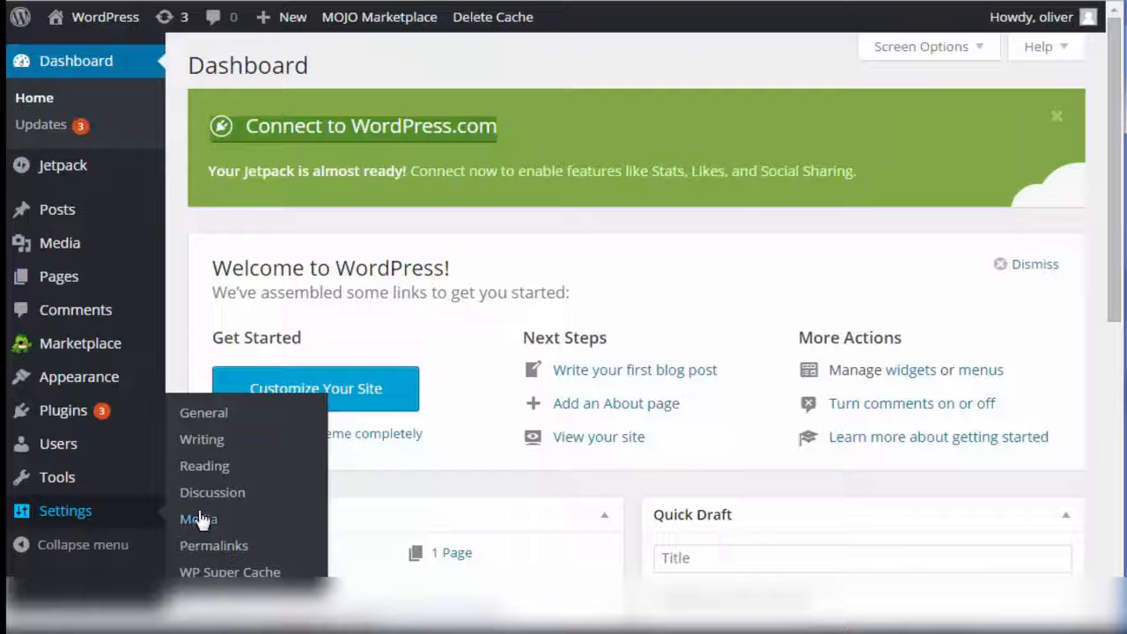
Step: Open the General settings and view the roles available as the new user default
click(203, 413)
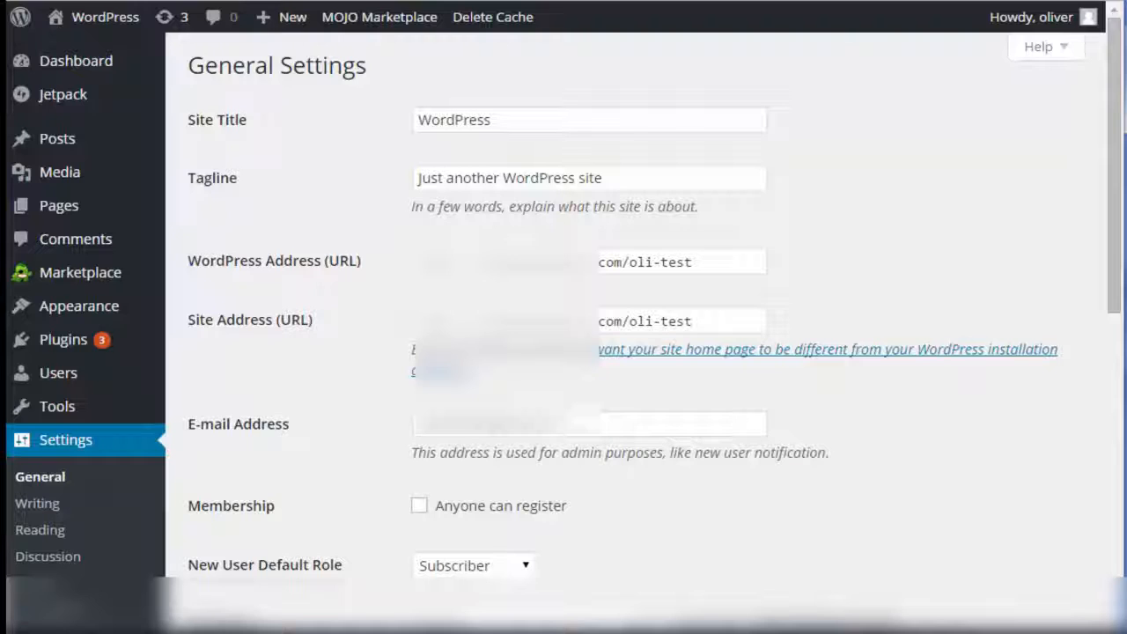
drag(1120, 310, 1116, 448)
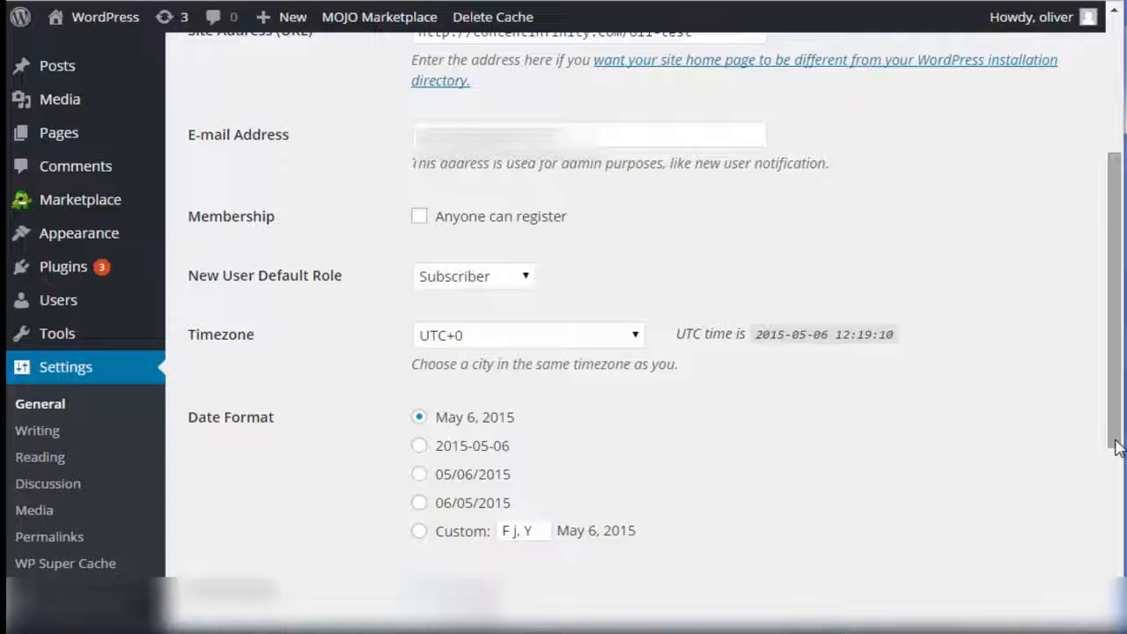
click(518, 280)
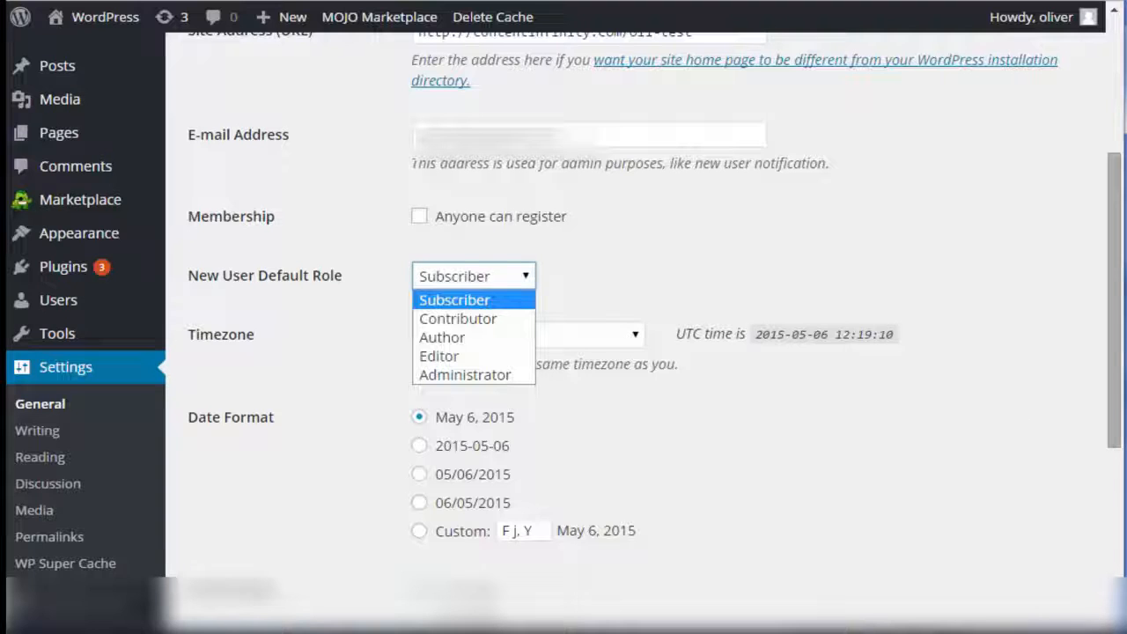
click(1114, 300)
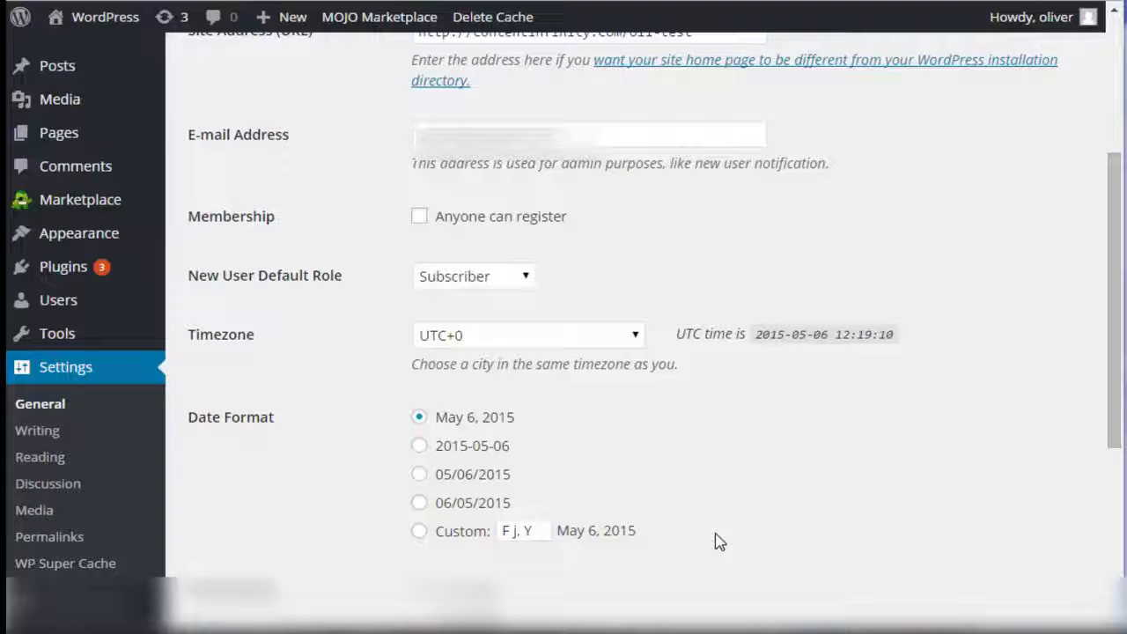
Step: Check the choices offered for the week's starting day and the site language in the General settings
drag(1116, 347, 1111, 491)
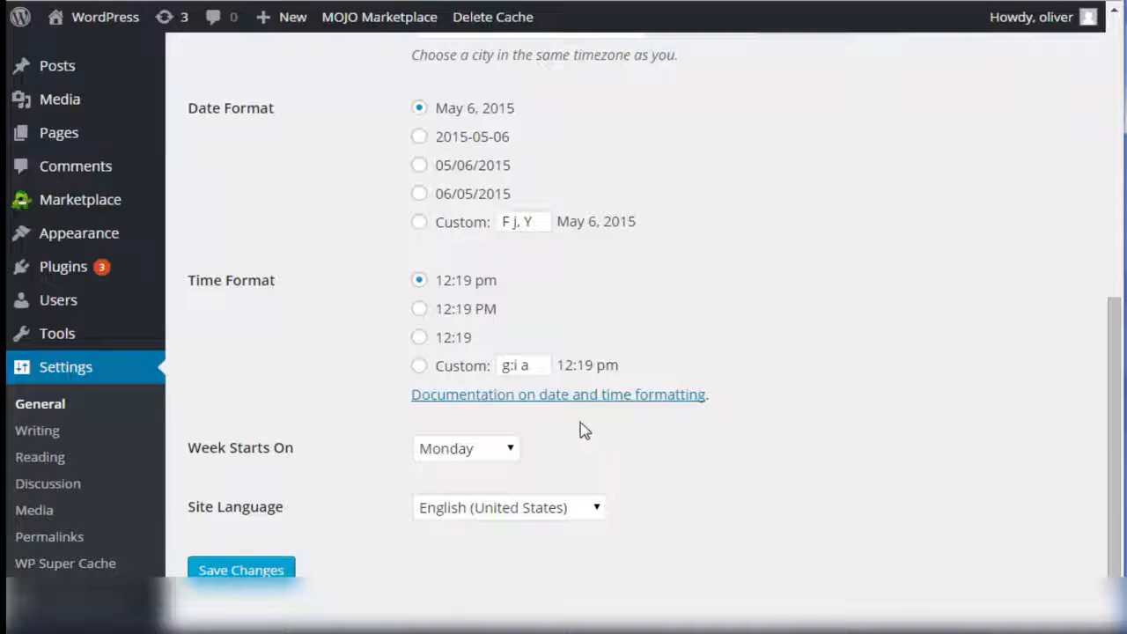
click(507, 451)
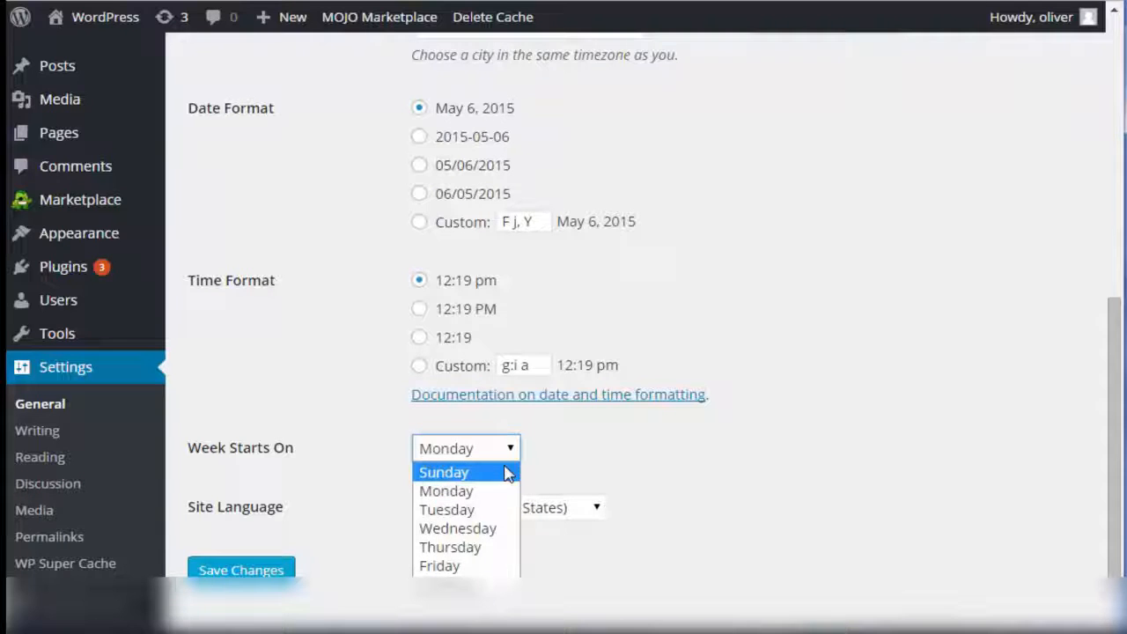
click(691, 471)
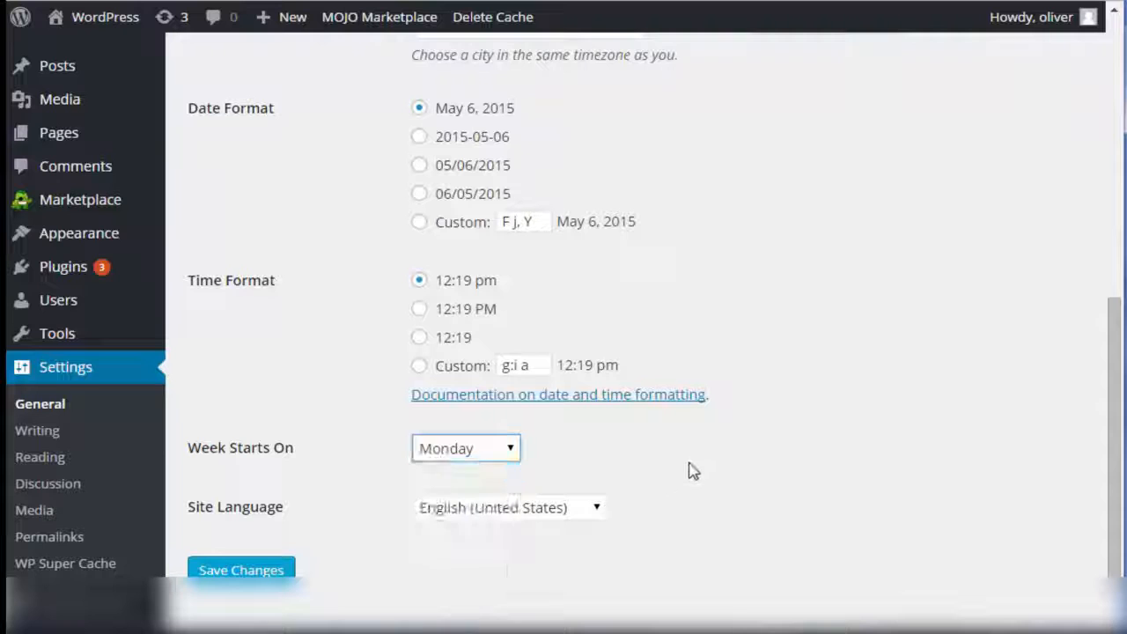
click(597, 511)
click(765, 481)
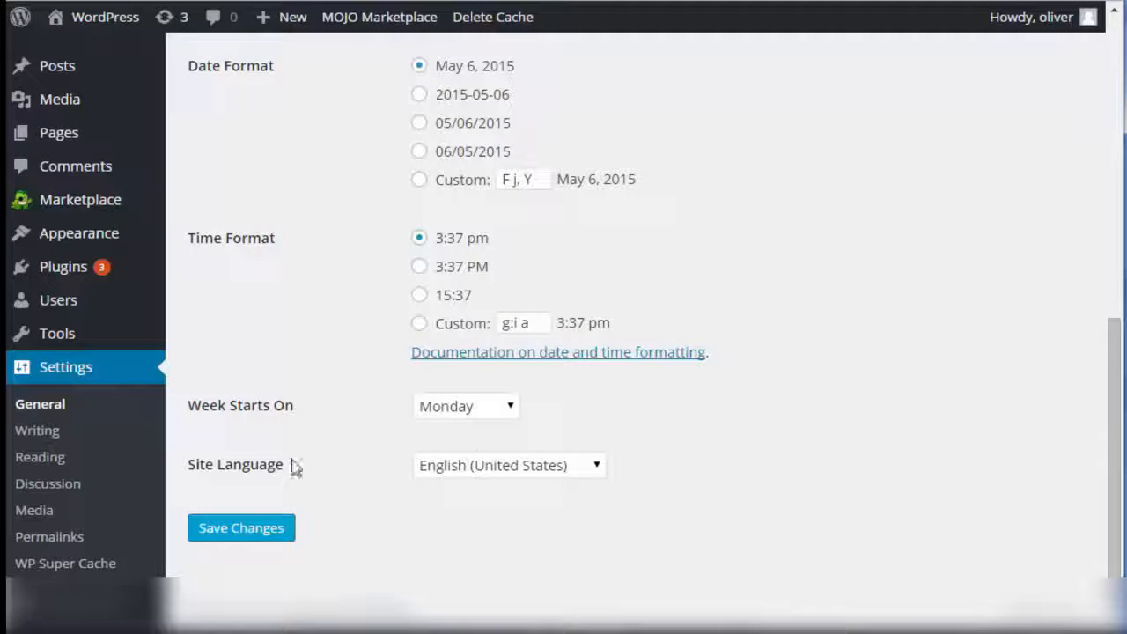
Step: Open the Writing settings, review the post-via-e-mail and update services options, and save the page
click(40, 431)
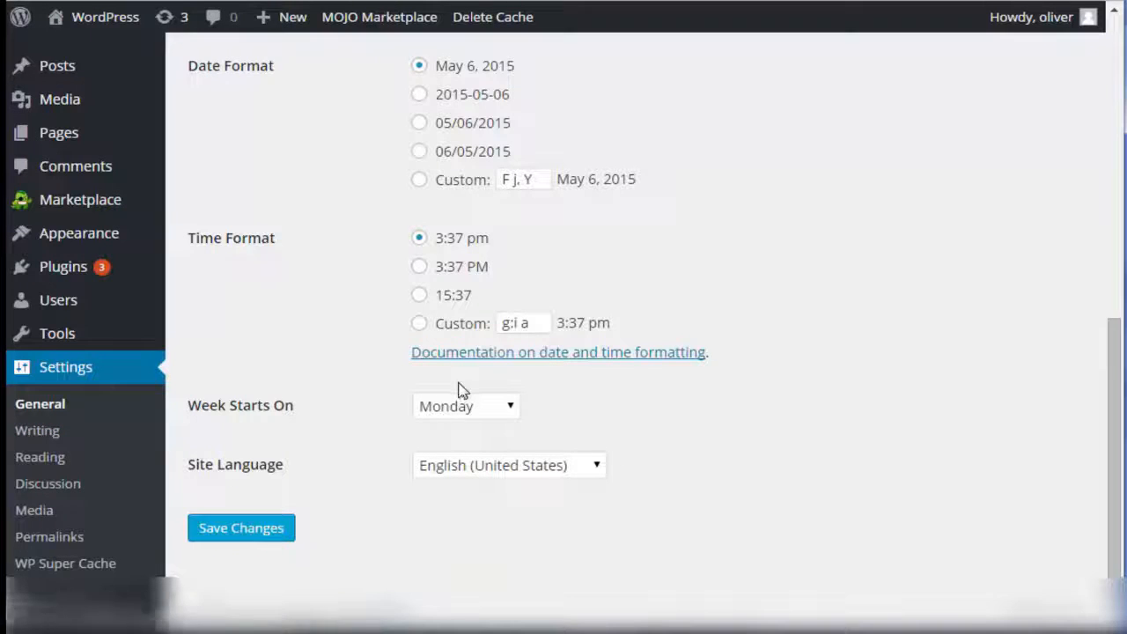
click(51, 435)
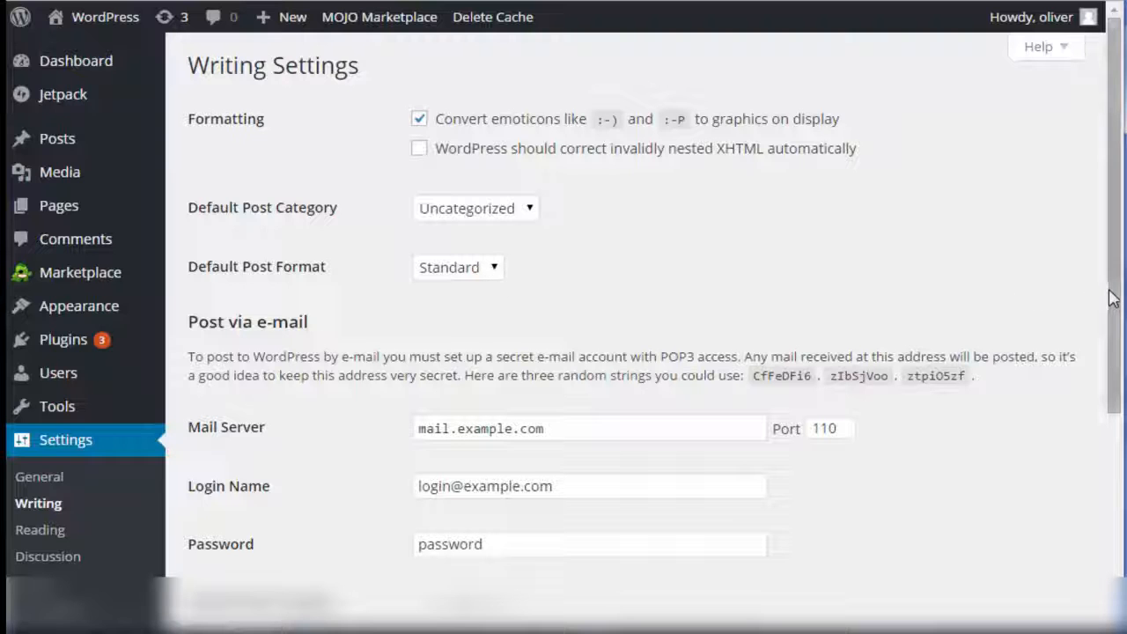
drag(1109, 309, 1083, 407)
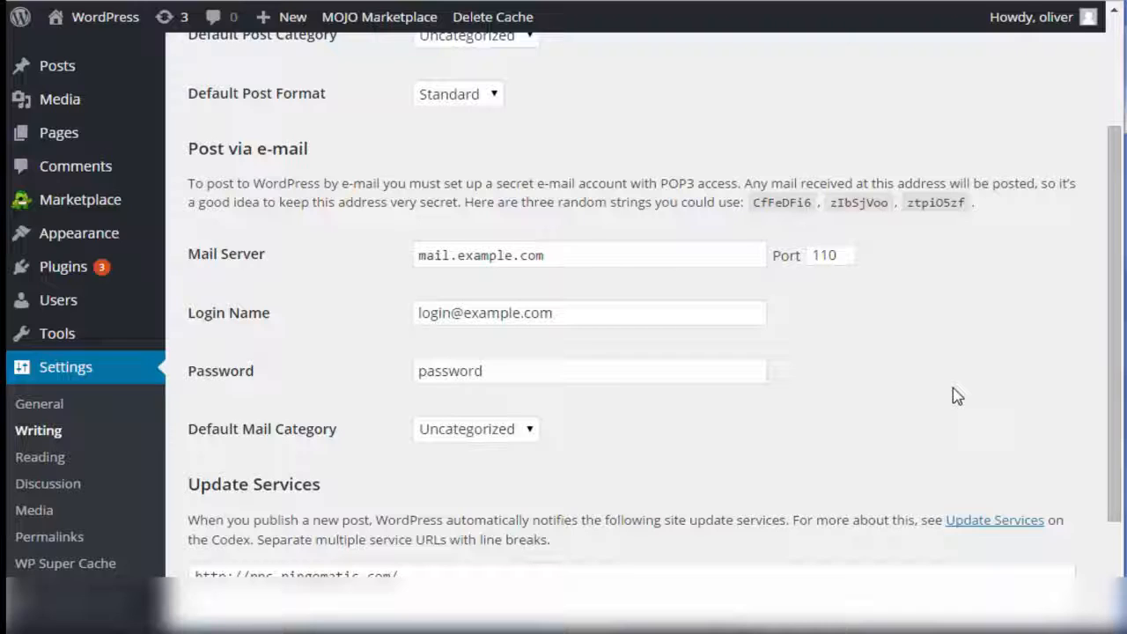
scroll(953, 389, down, 3)
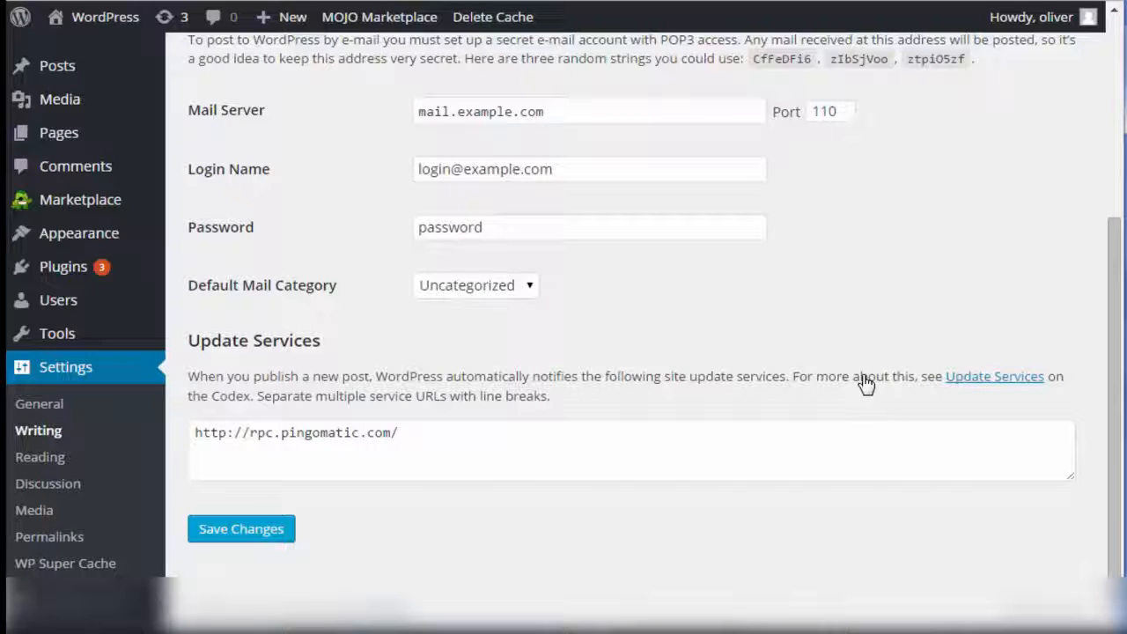
click(258, 528)
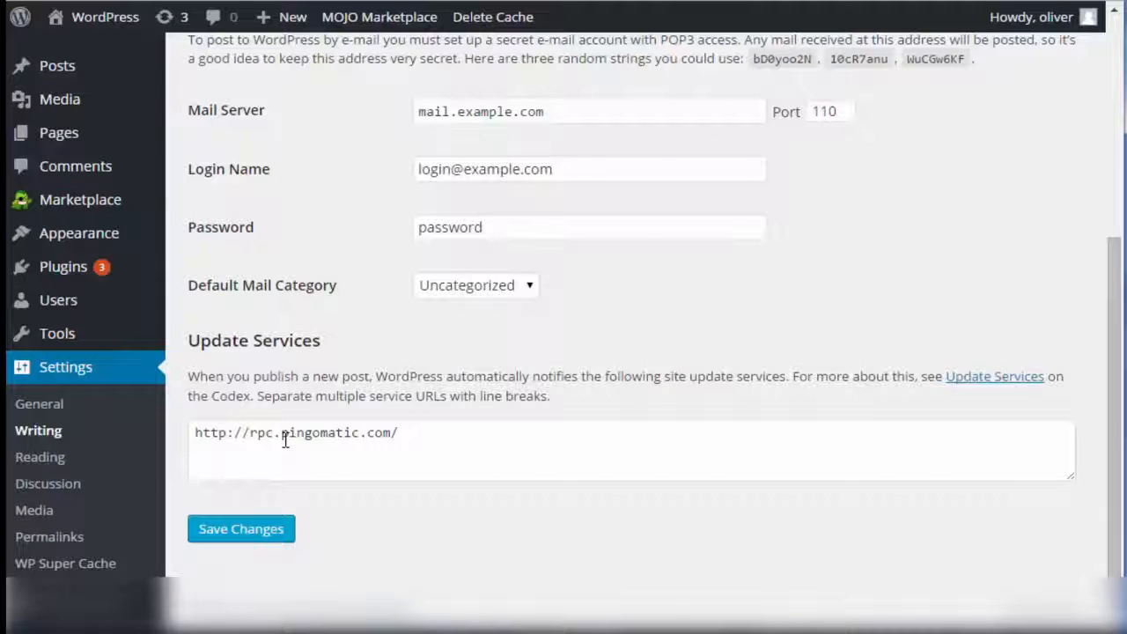
Step: Open the Reading settings, switch the front page display to a static page, and view its front page and posts page choices
click(26, 459)
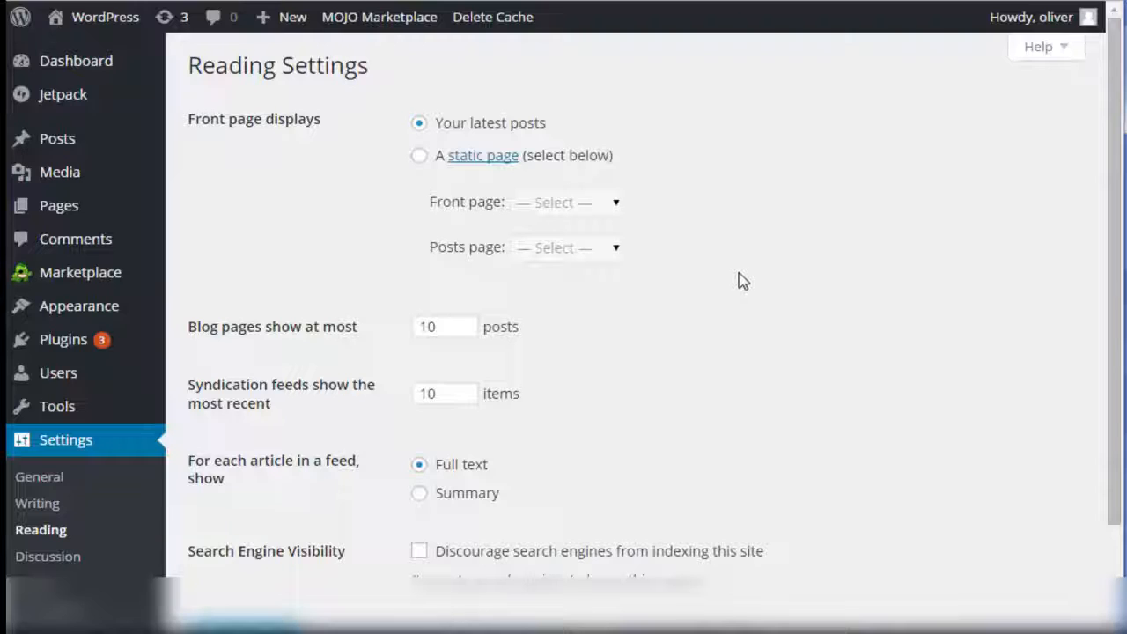
click(419, 156)
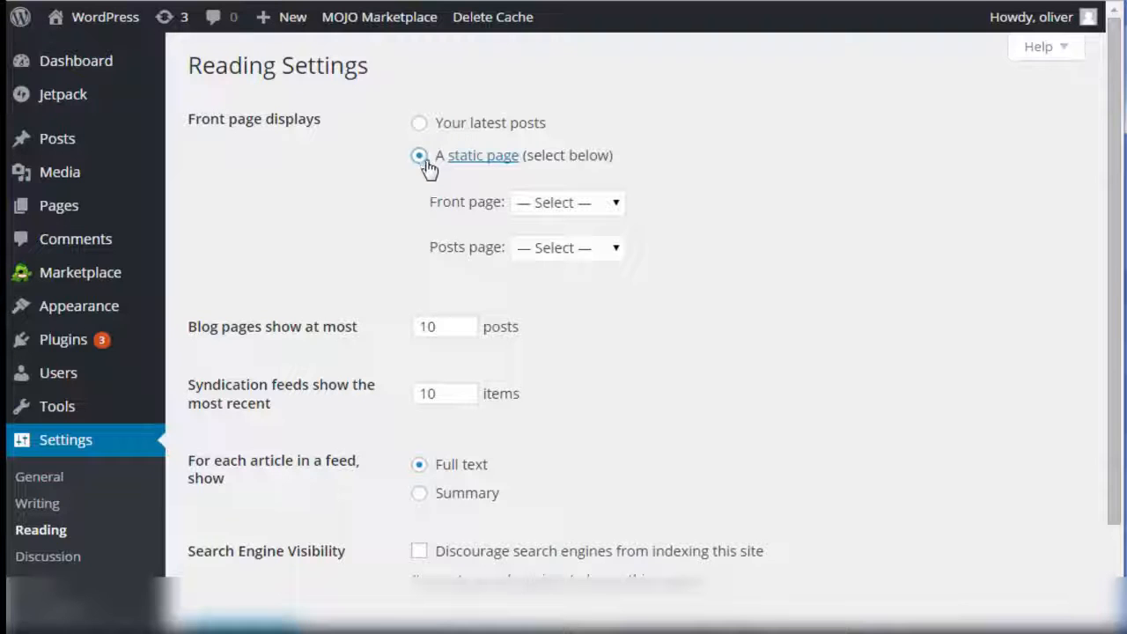
click(564, 204)
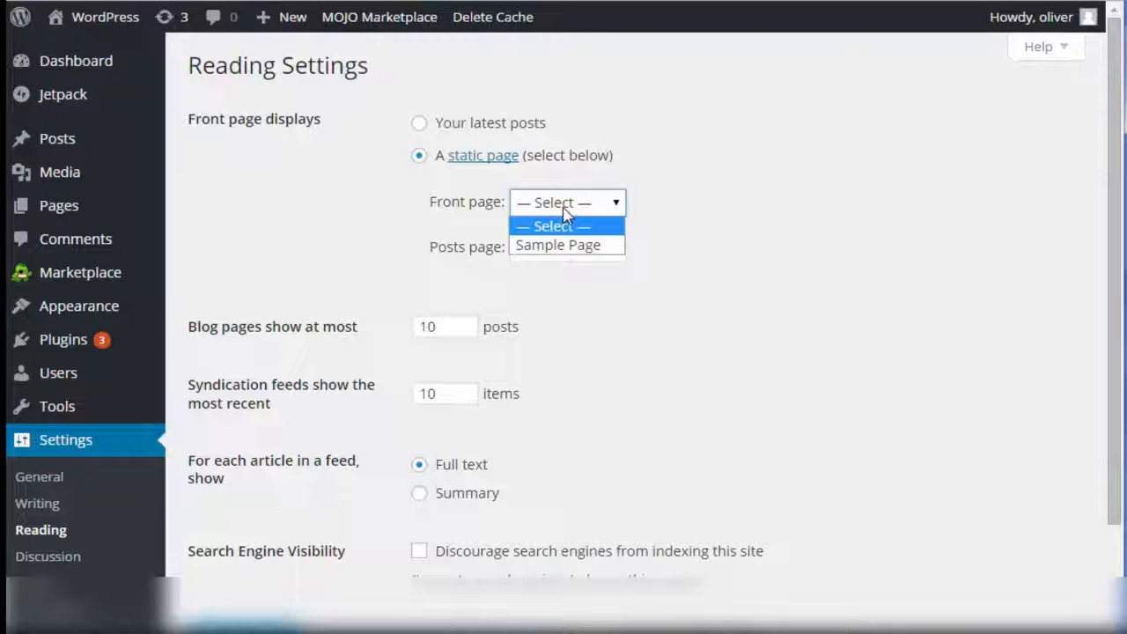
click(568, 222)
click(543, 250)
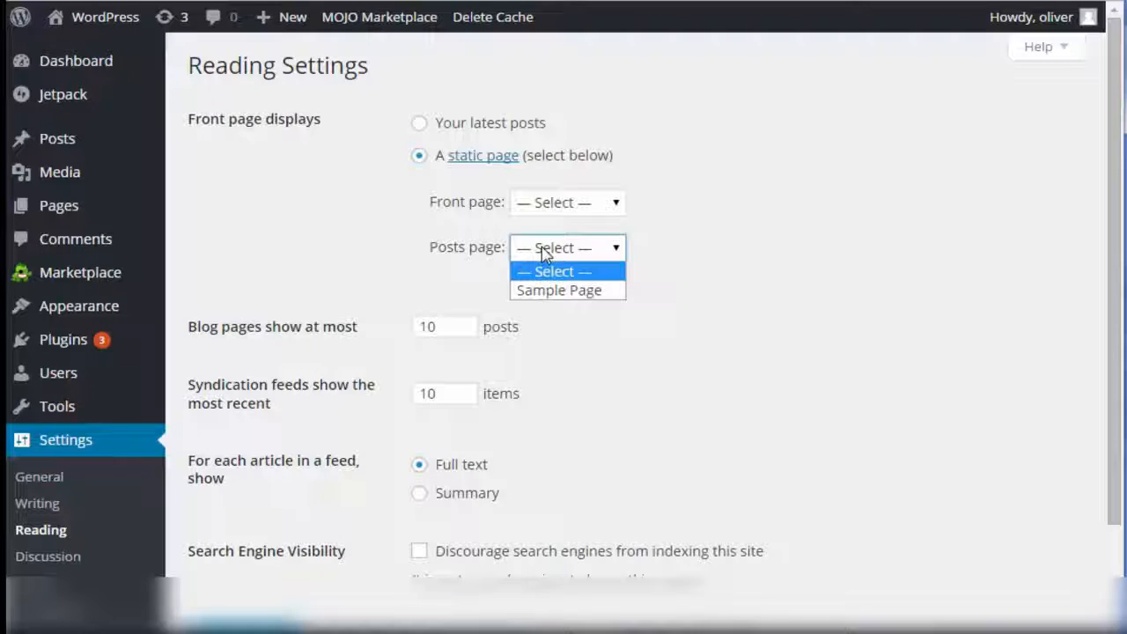
click(656, 254)
Step: Compare the pages offered for the front page and posts page, and examine the feed and search engine visibility options
click(581, 210)
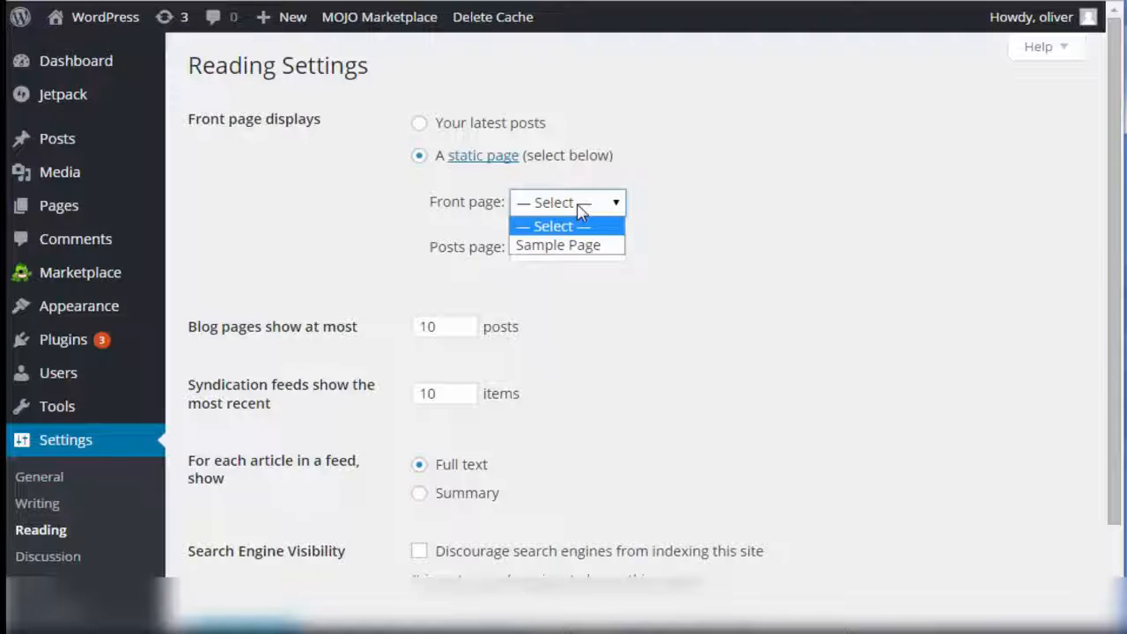
click(679, 236)
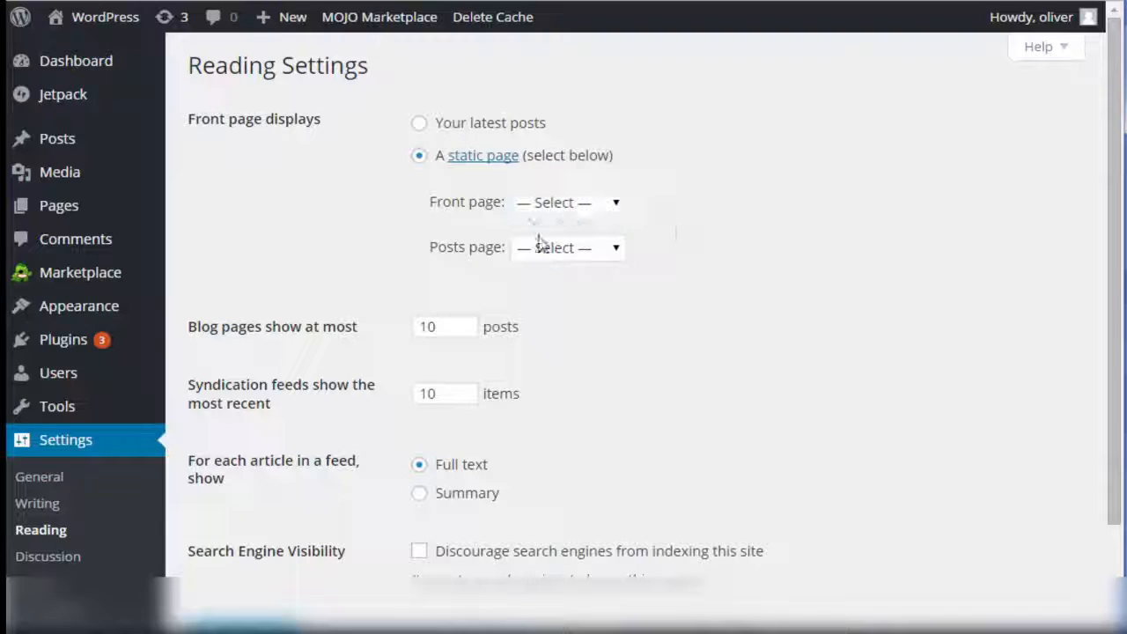
click(541, 248)
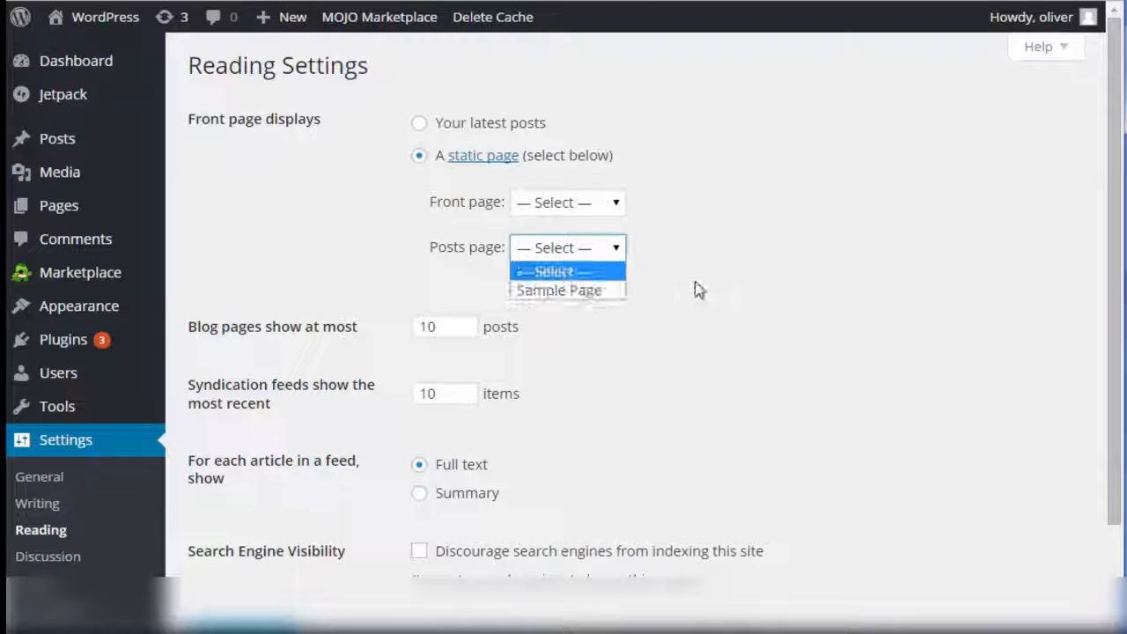
click(696, 289)
click(533, 251)
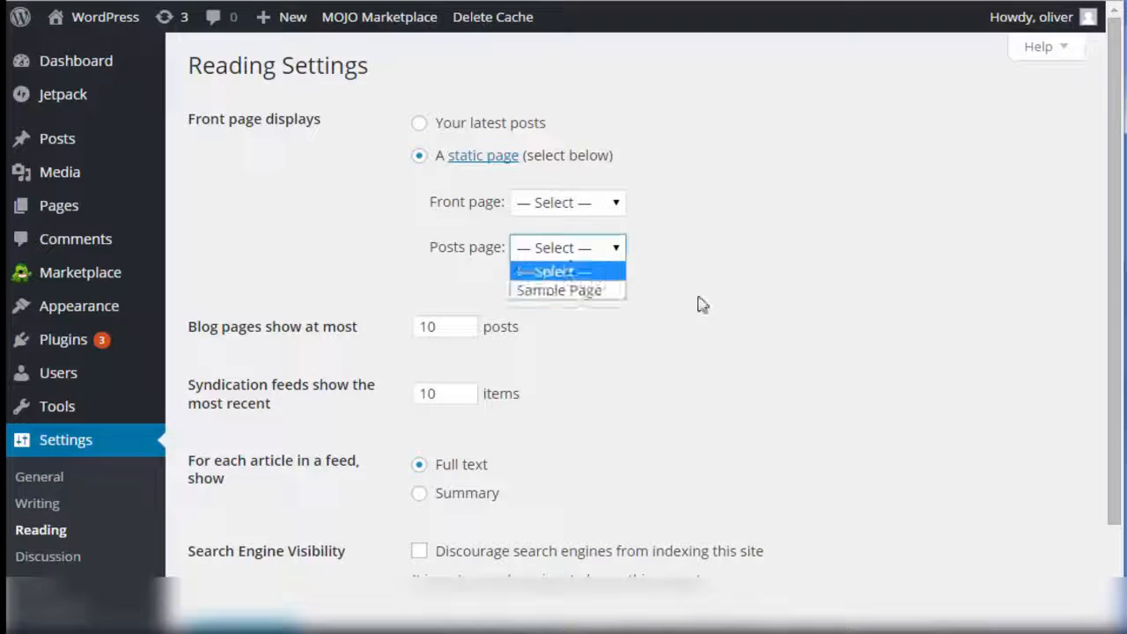
click(702, 303)
click(596, 209)
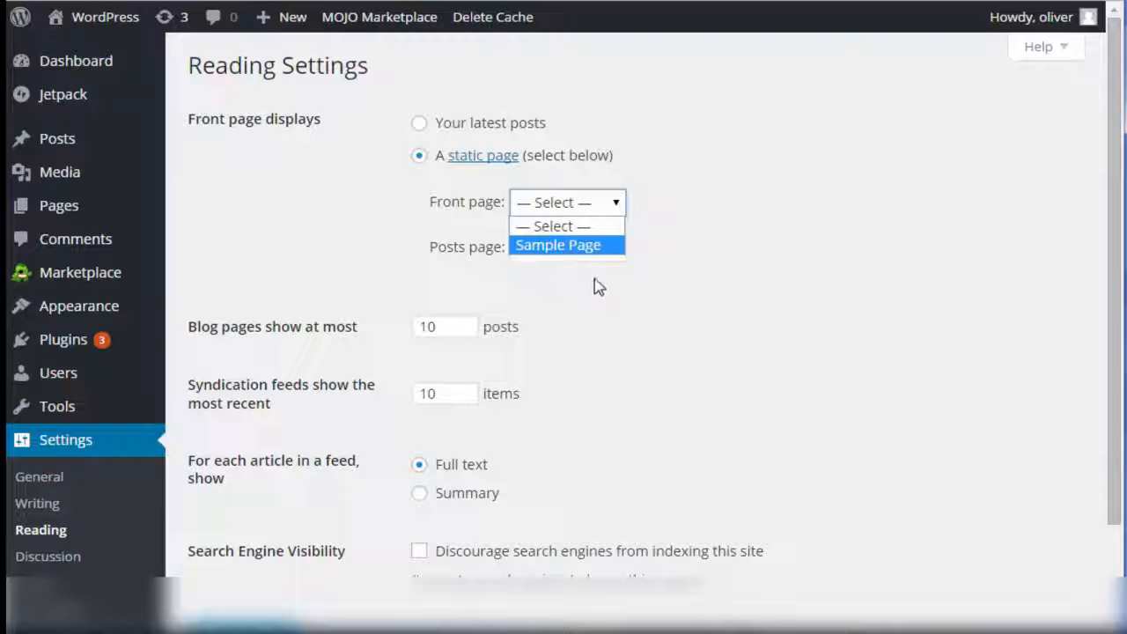
click(718, 232)
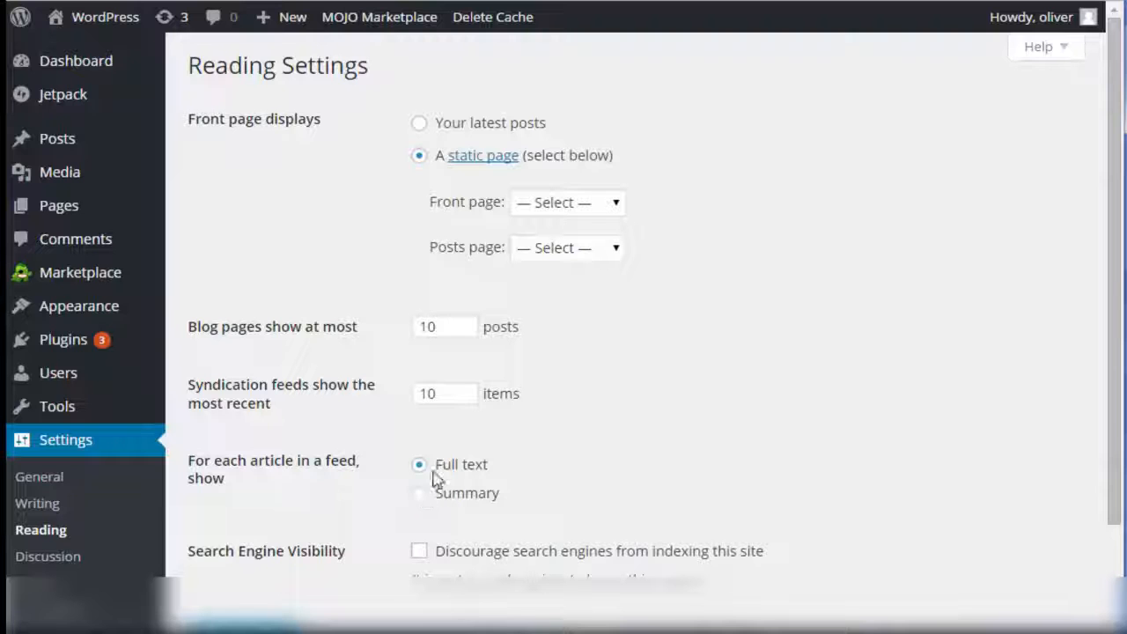
scroll(570, 410, down, 2)
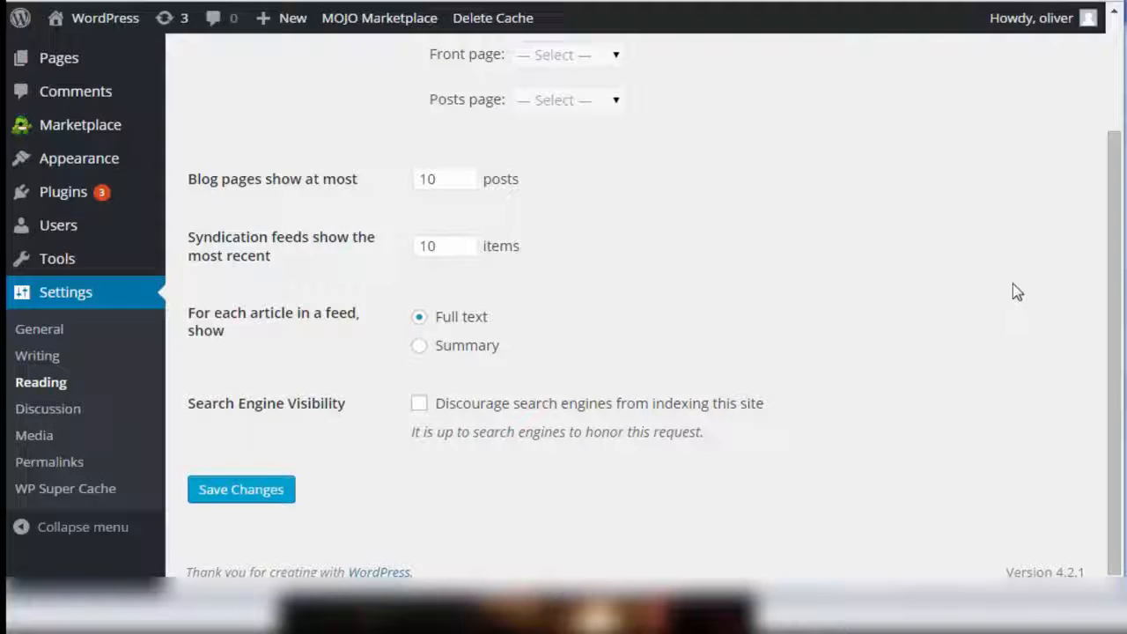
Step: Open the Discussion settings, toggle comments on new articles on and off, and examine the comment, e-mail notification and approval options
click(39, 411)
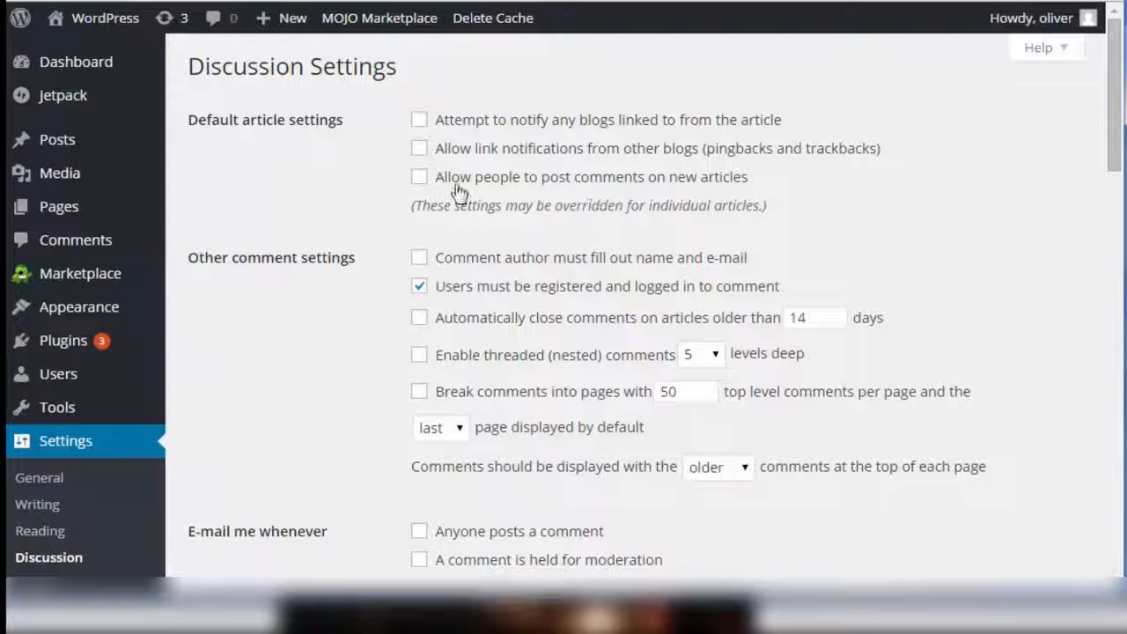
double_click(420, 178)
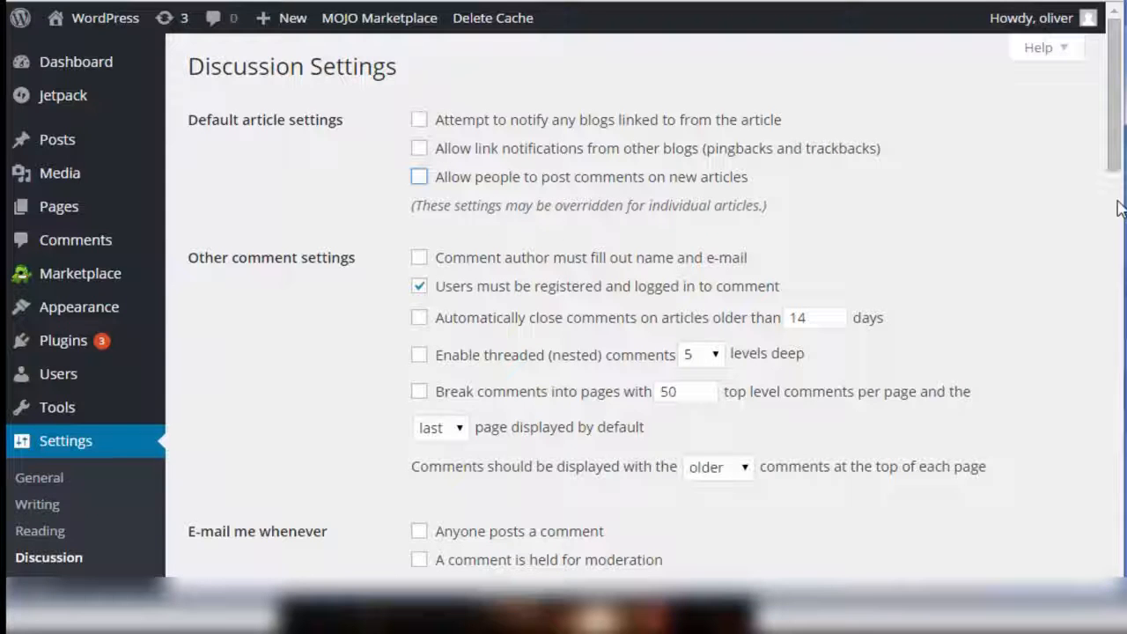
scroll(1118, 207, down, 2)
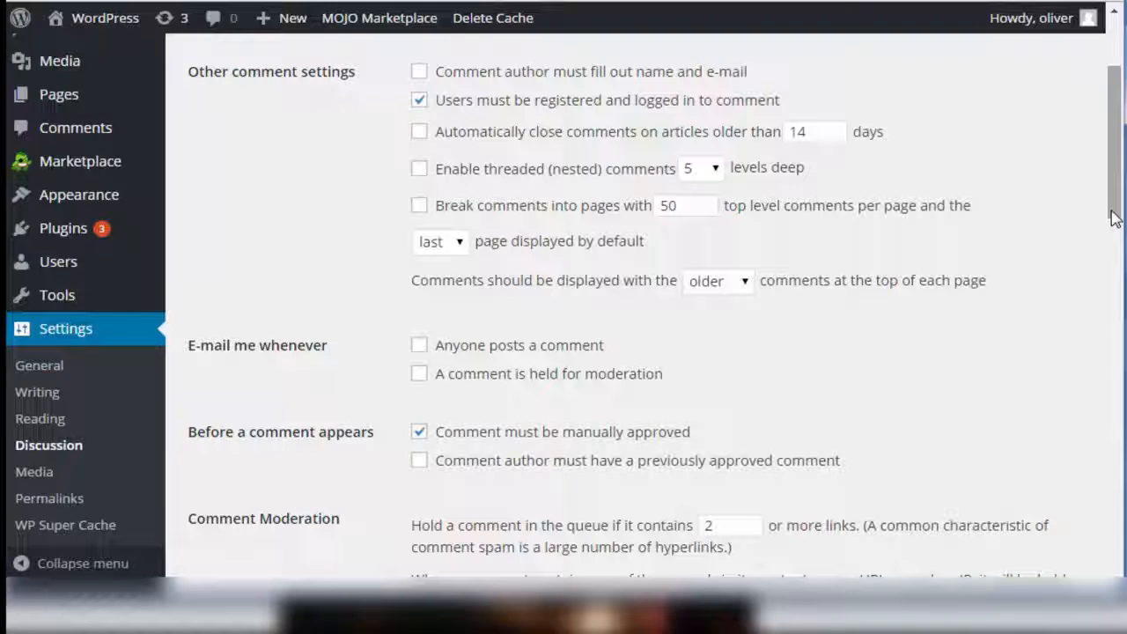
scroll(1114, 170, down, 1)
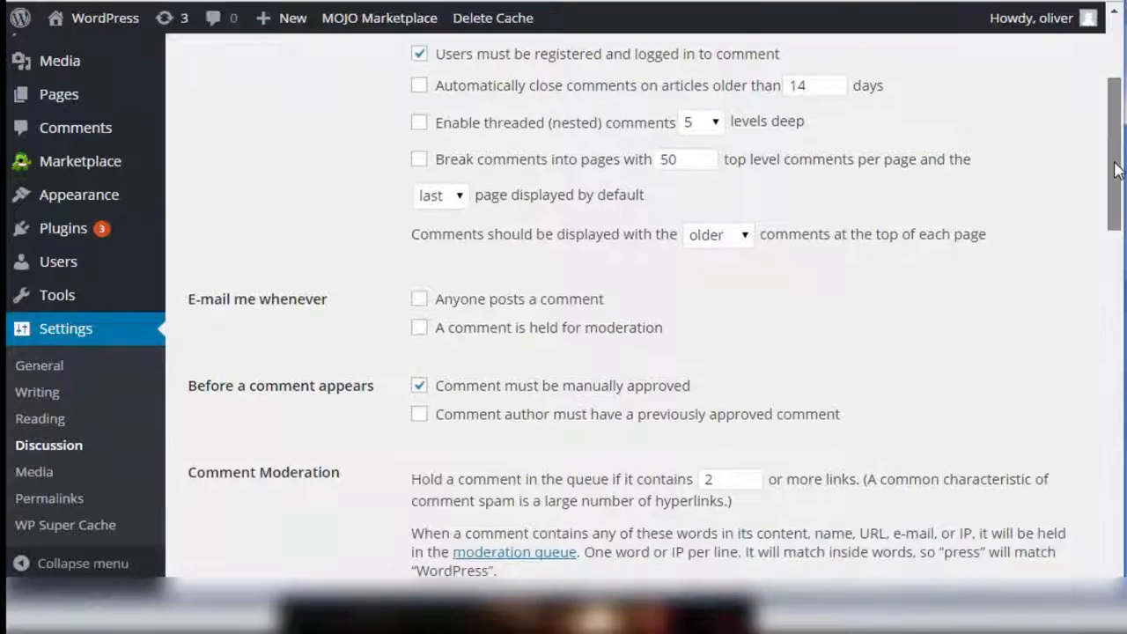
scroll(1113, 185, down, 5)
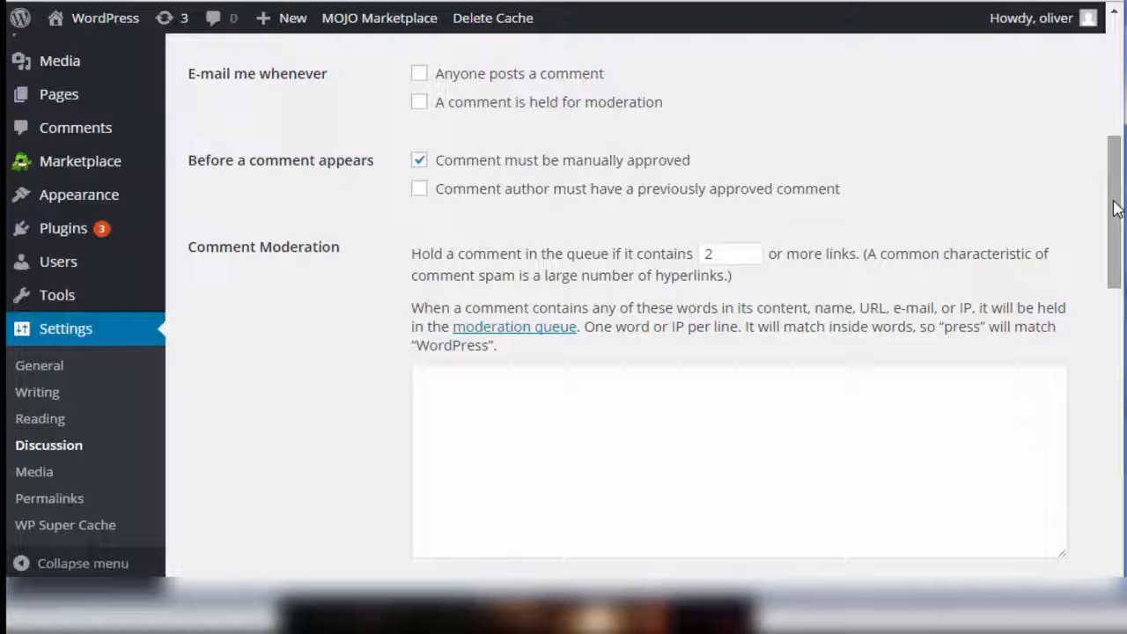
drag(1114, 210, 1114, 230)
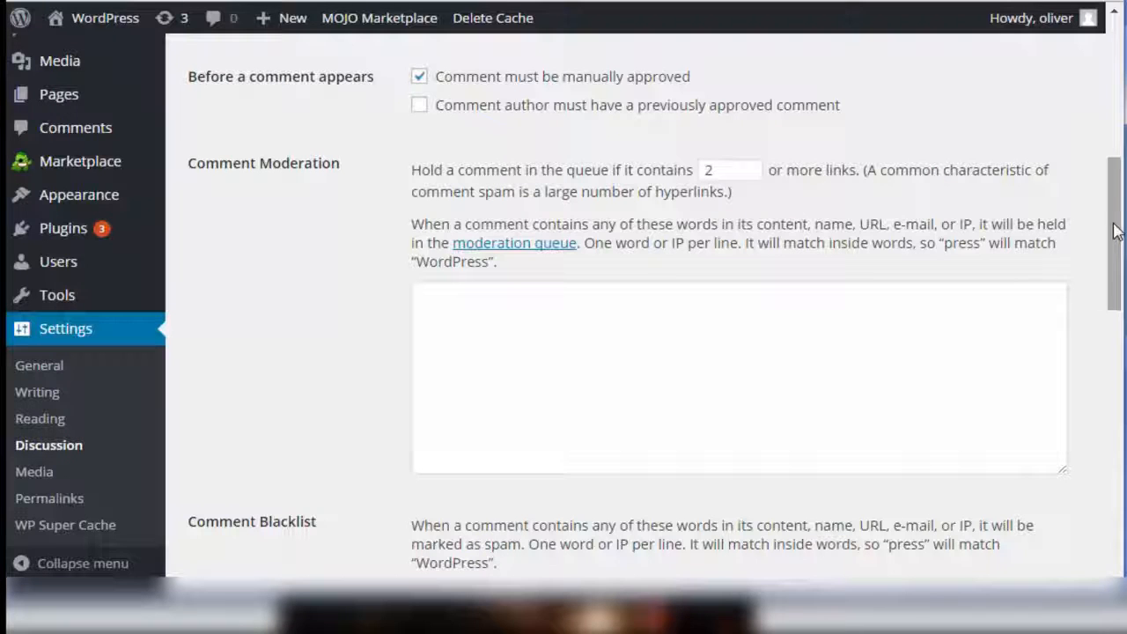
Step: Toggle the previously approved comment requirement on and off, and examine the comment moderation, blacklist and avatar options
click(419, 106)
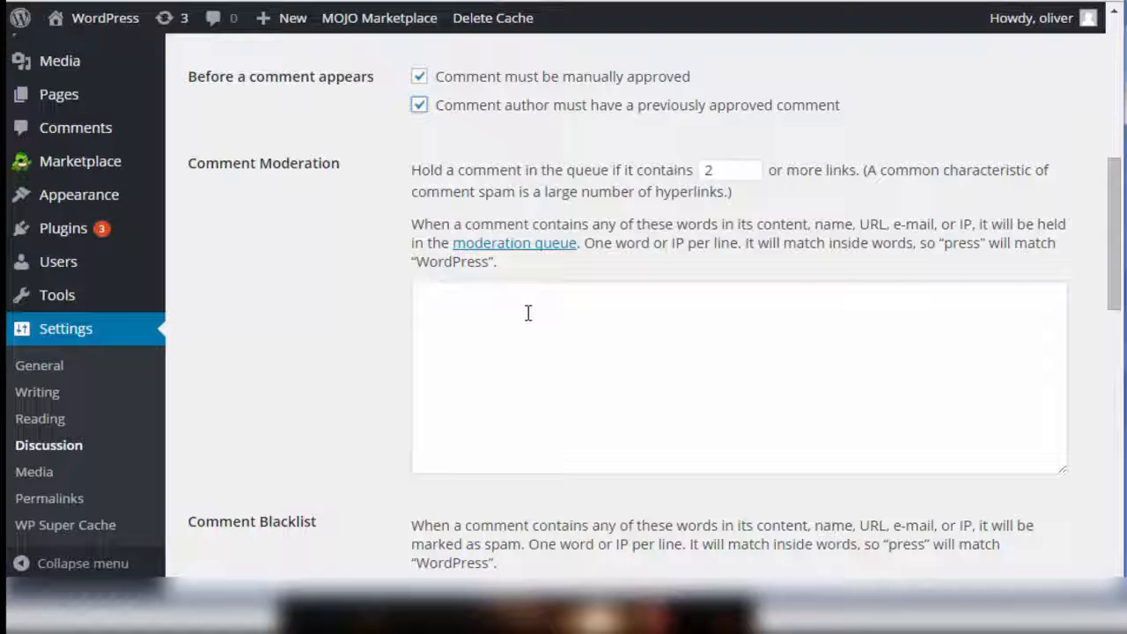
click(419, 106)
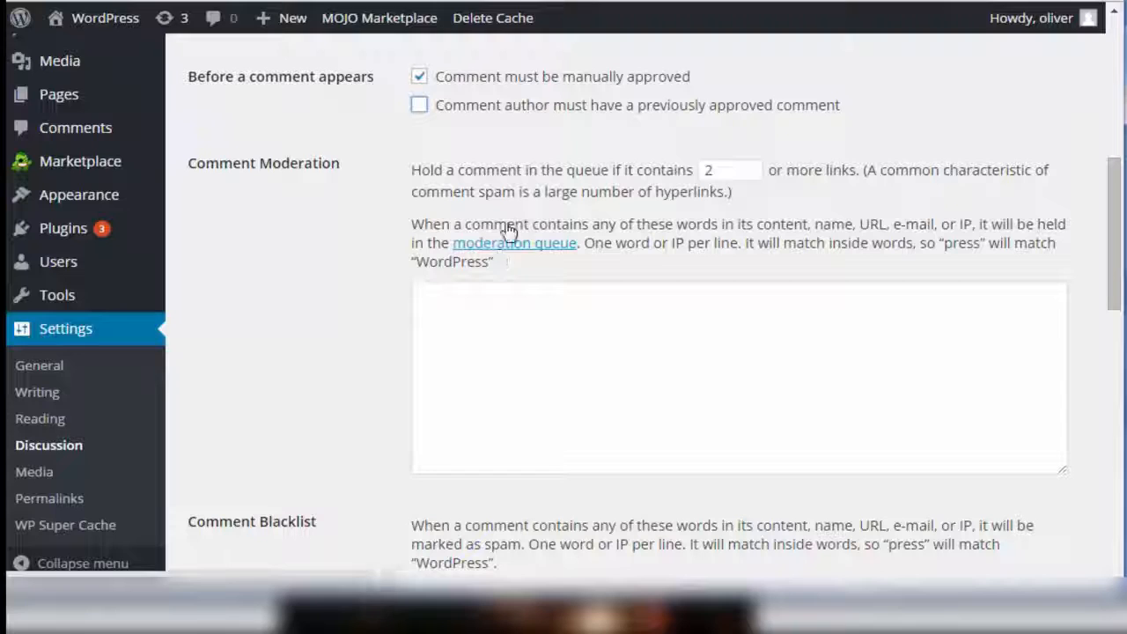
scroll(1118, 280, down, 1)
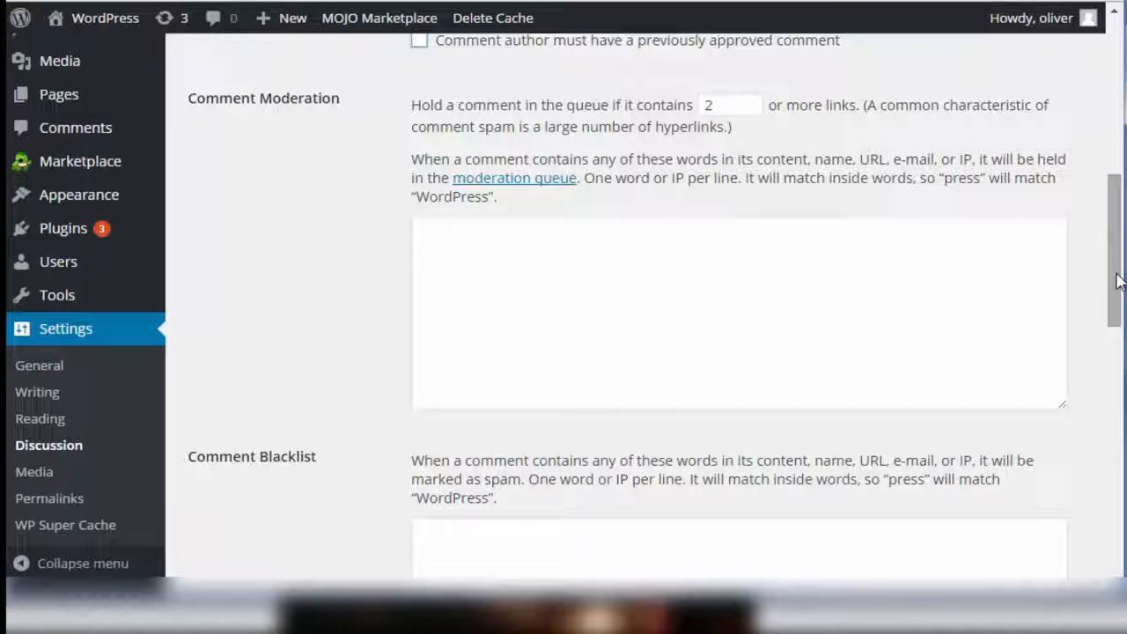
scroll(1117, 280, down, 4)
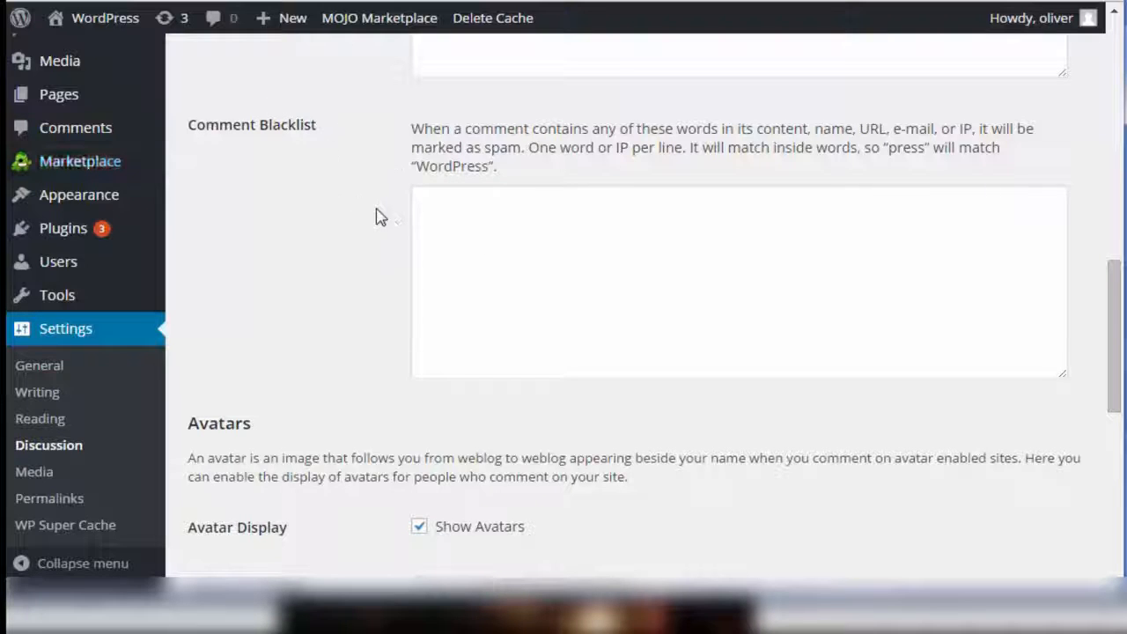
click(538, 314)
drag(1115, 353, 1097, 408)
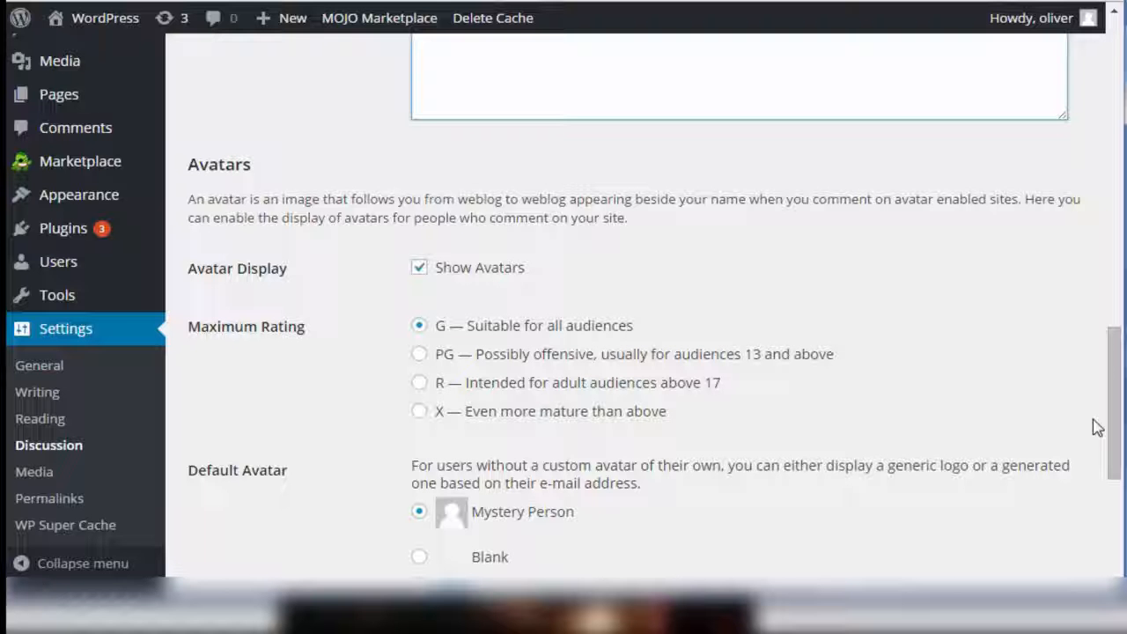
Step: View the default avatar choices, and in the Media settings toggle the month- and year-based upload folders option off and on
drag(1109, 428, 1063, 566)
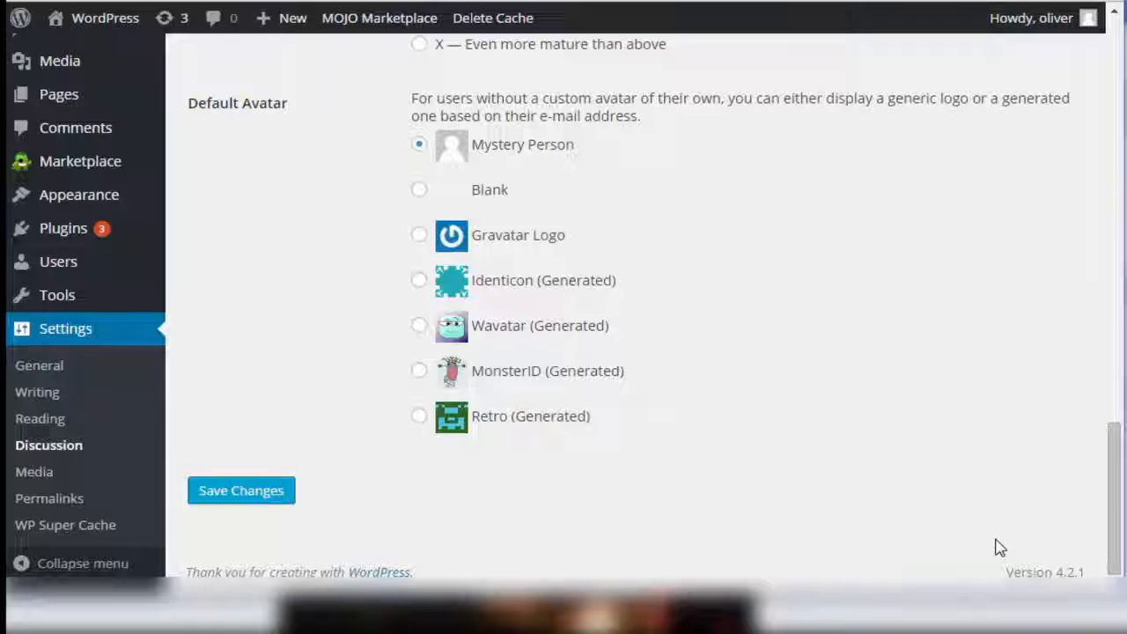
click(27, 472)
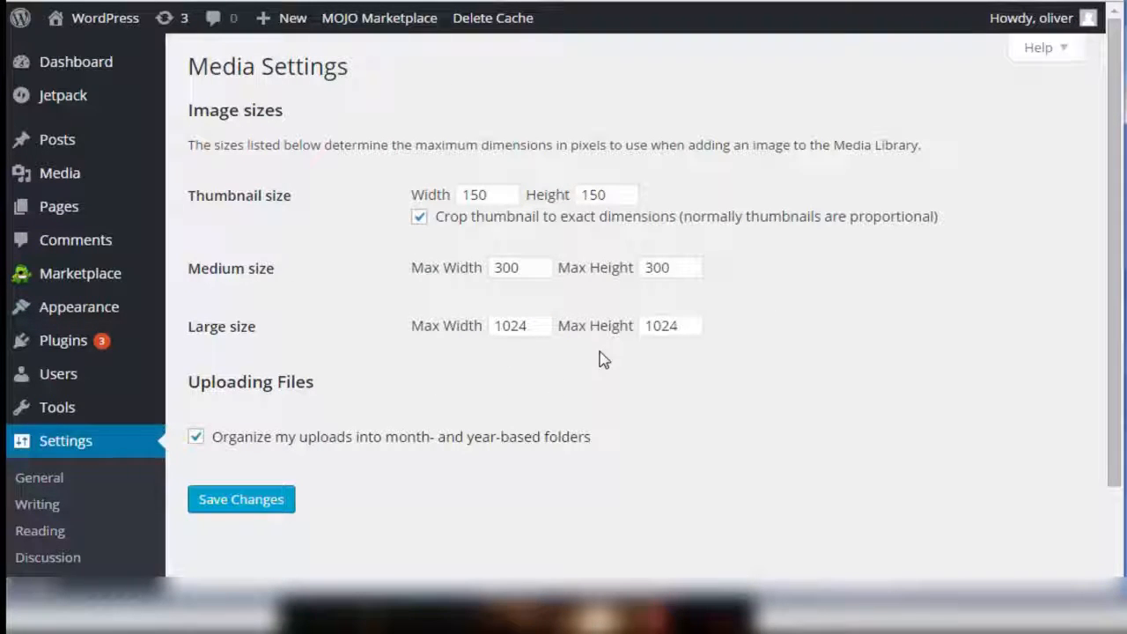
click(195, 439)
click(195, 438)
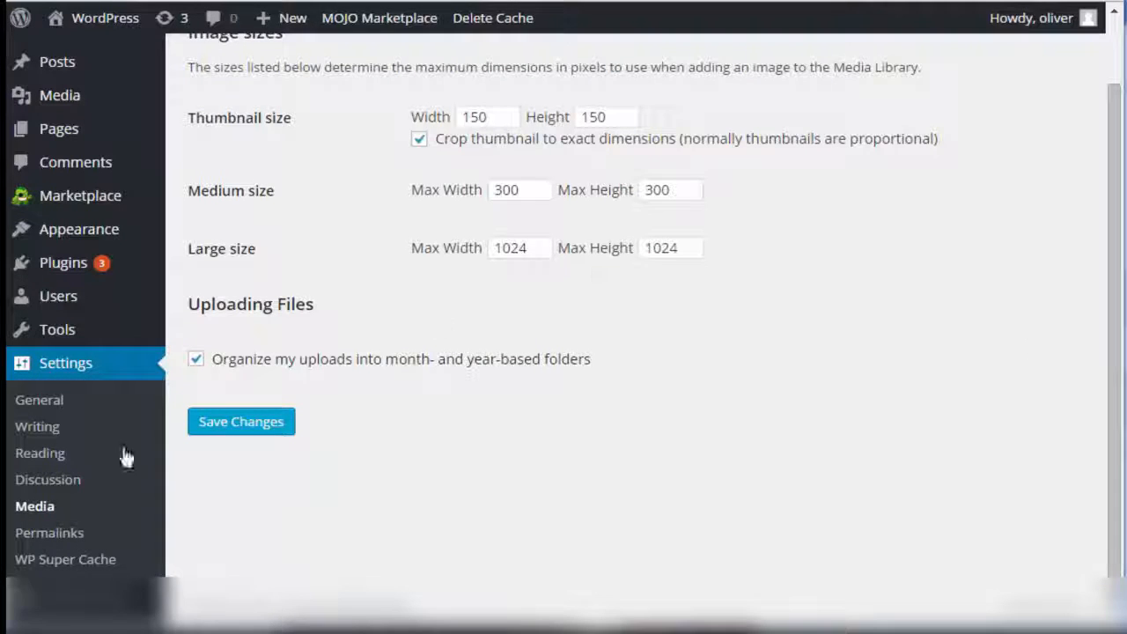
Step: Open the Permalink settings and read the Overview, Common Settings and Custom Structures topics in their built-in help
click(53, 533)
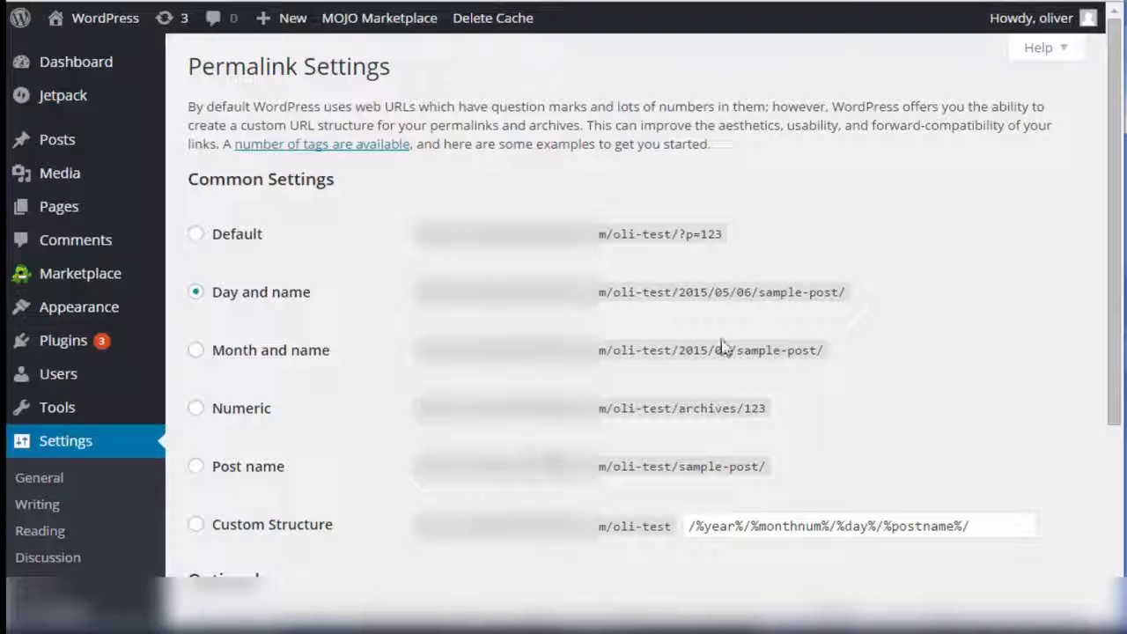
click(1046, 48)
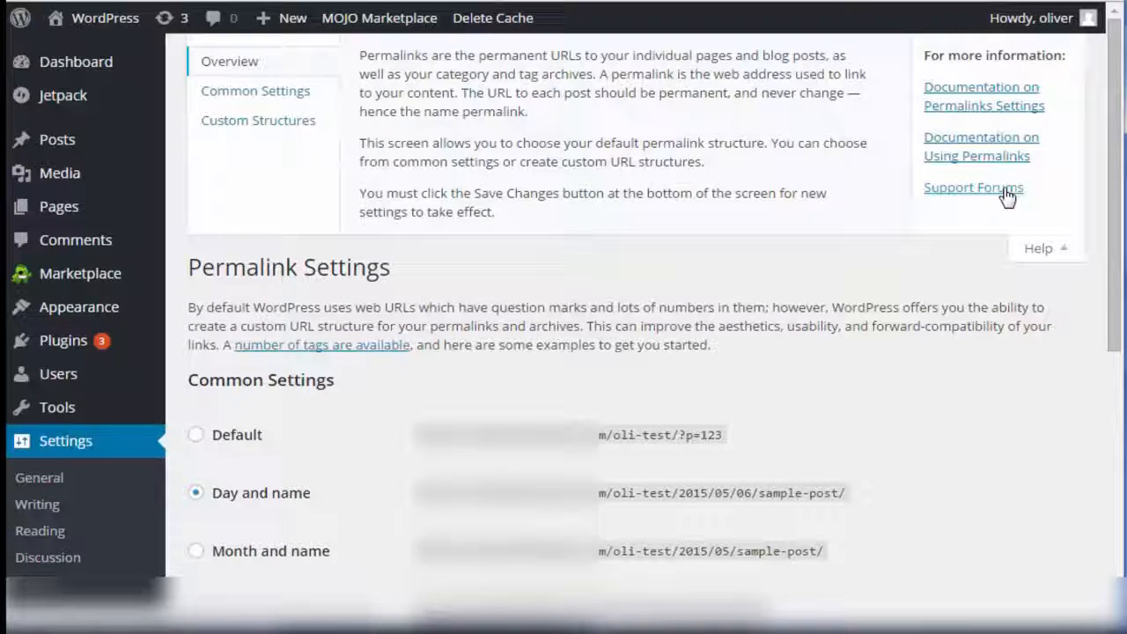
click(266, 102)
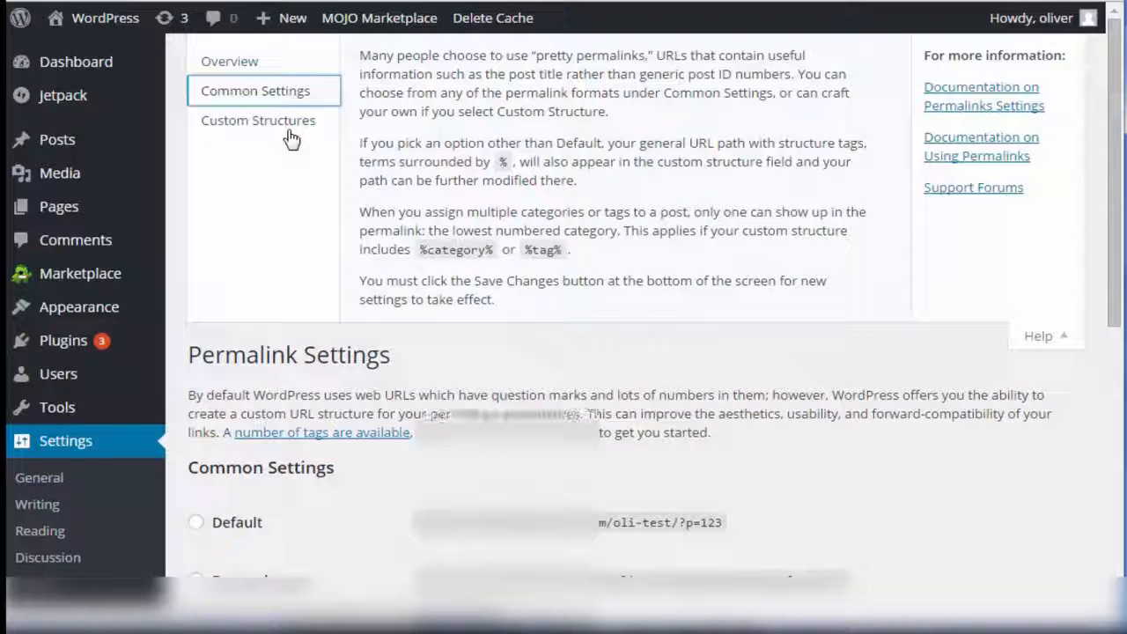
click(290, 132)
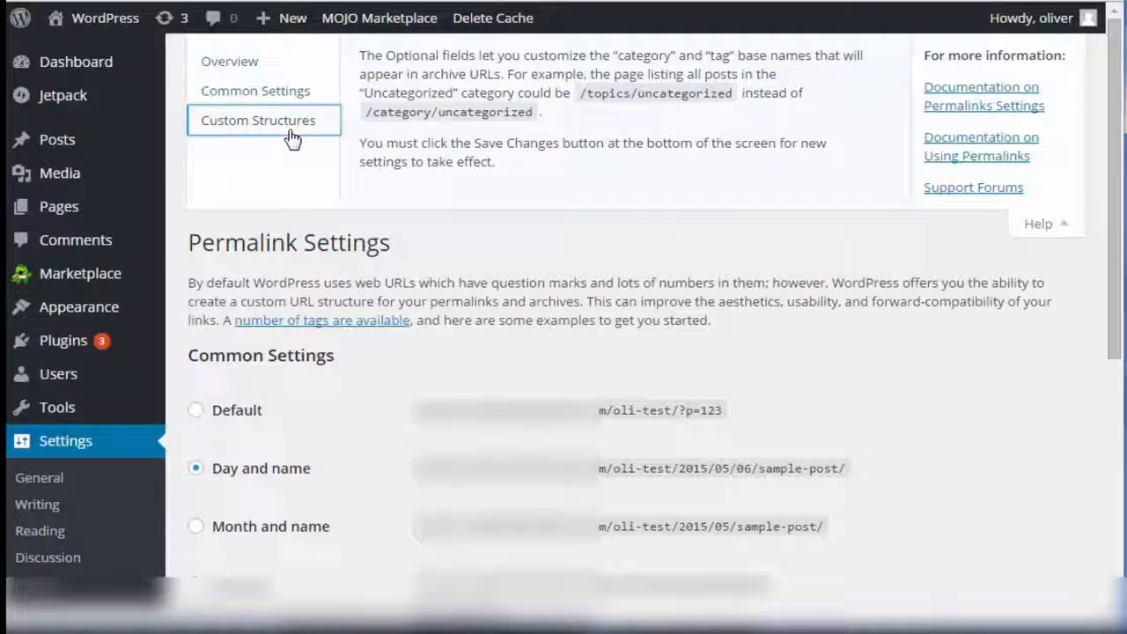
mouse_move(1019, 47)
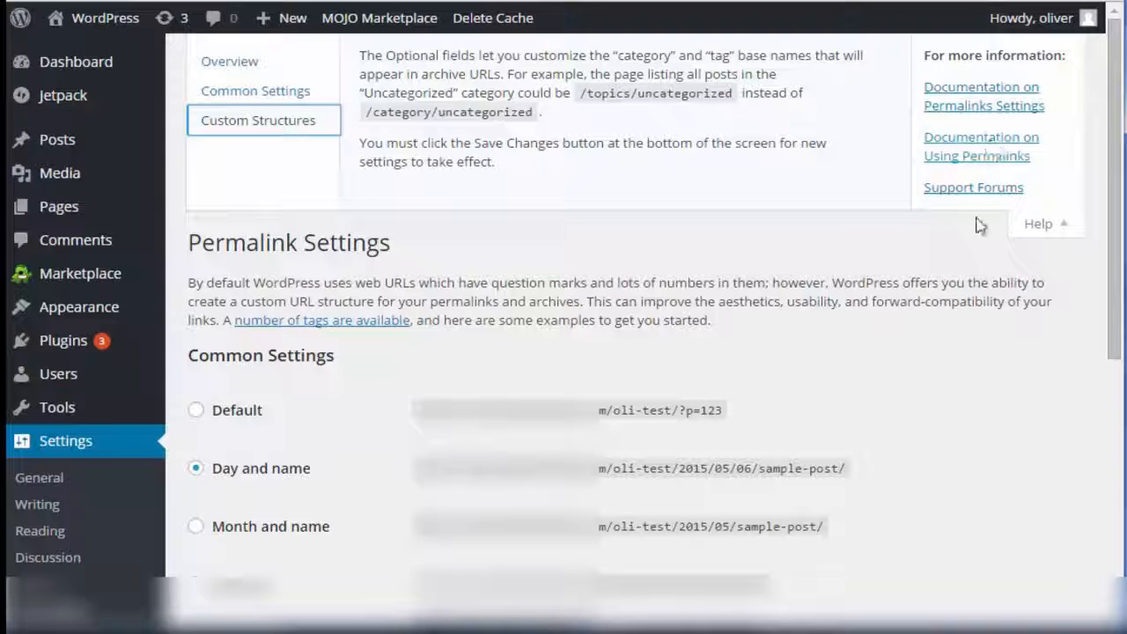
click(299, 94)
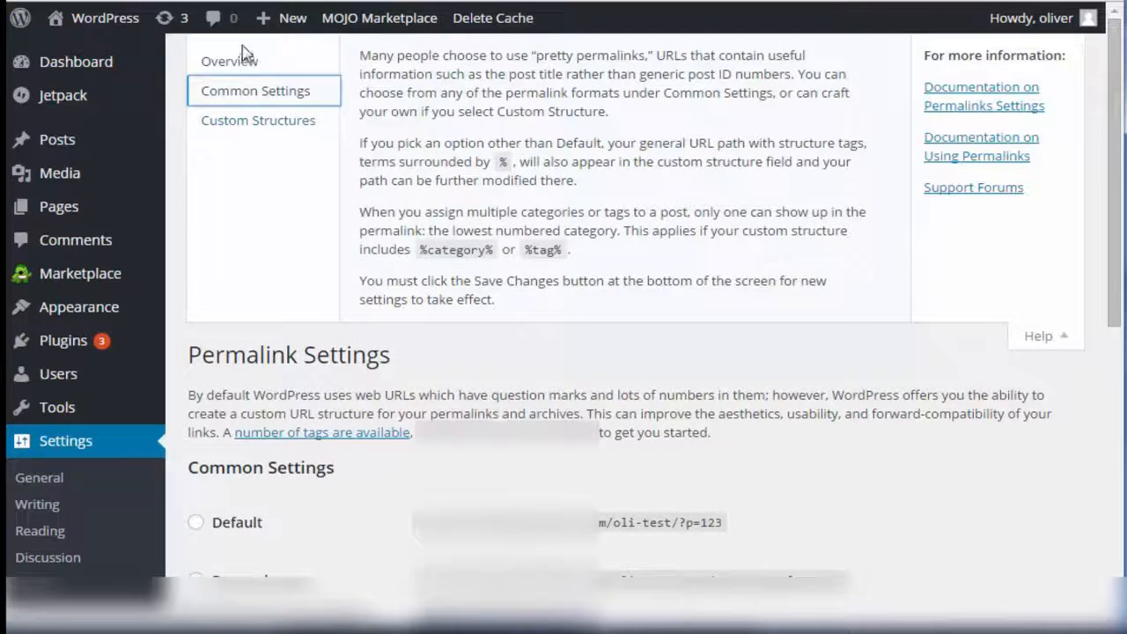
click(245, 56)
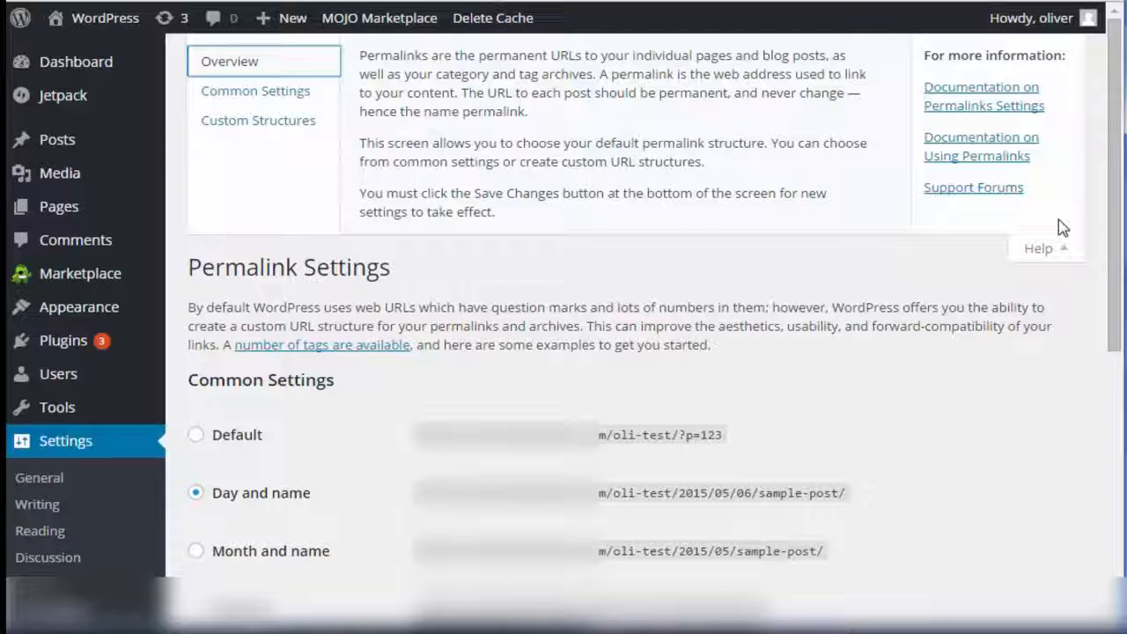
click(220, 95)
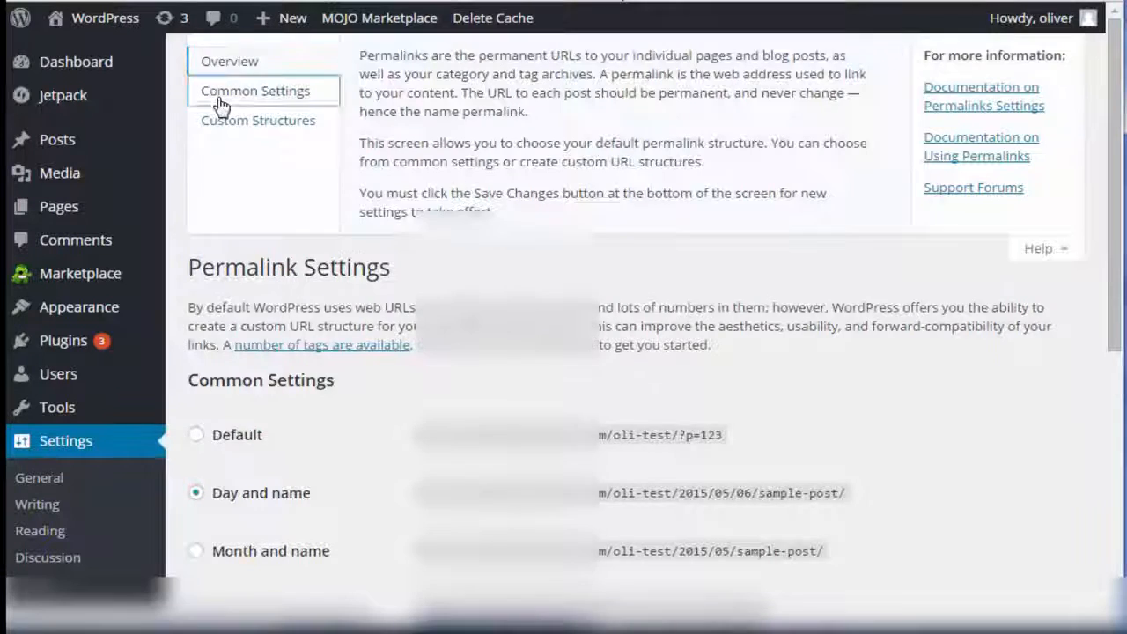
Step: Close the help and examine the common permalink structures and the optional category base and tag base fields
scroll(1037, 334, down, 2)
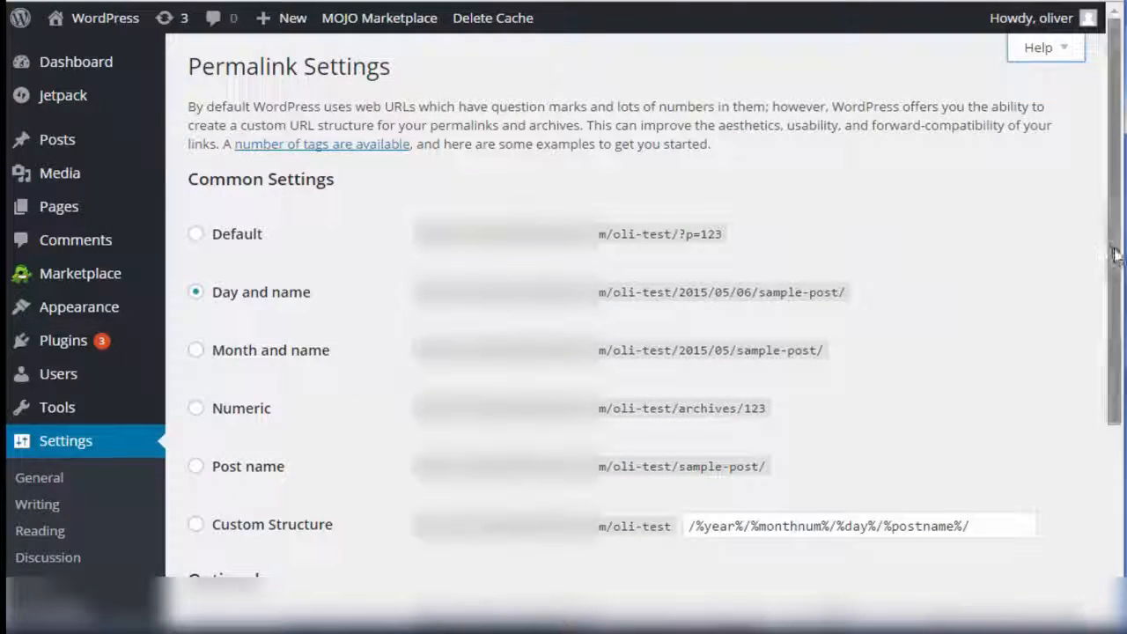
scroll(1086, 343, down, 2)
scroll(1082, 340, up, 1)
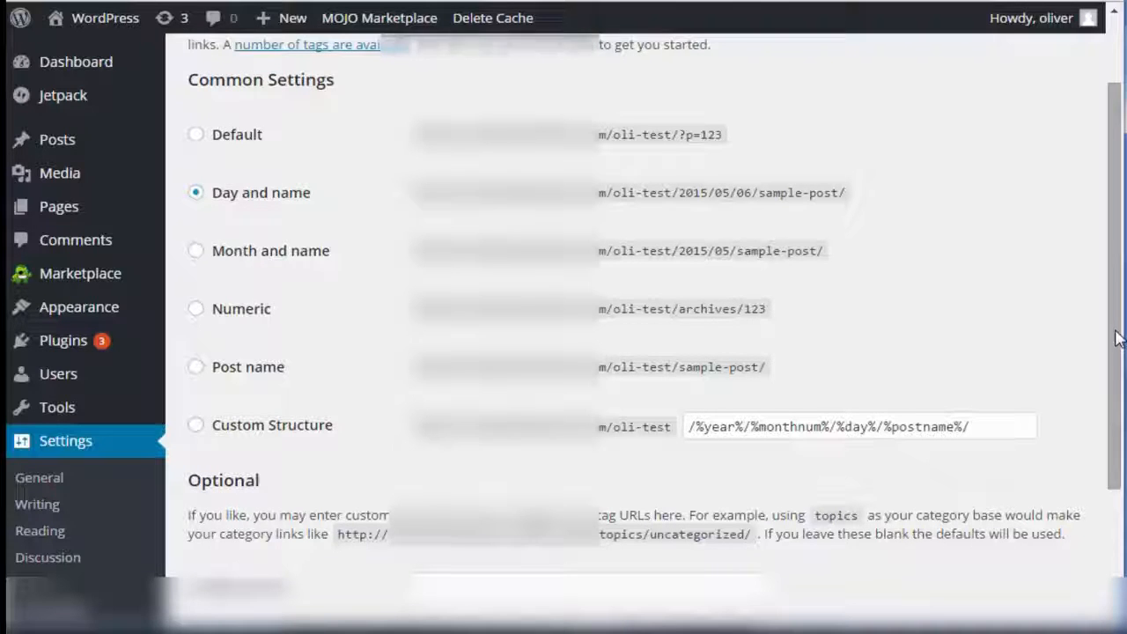
scroll(1101, 434, down, 2)
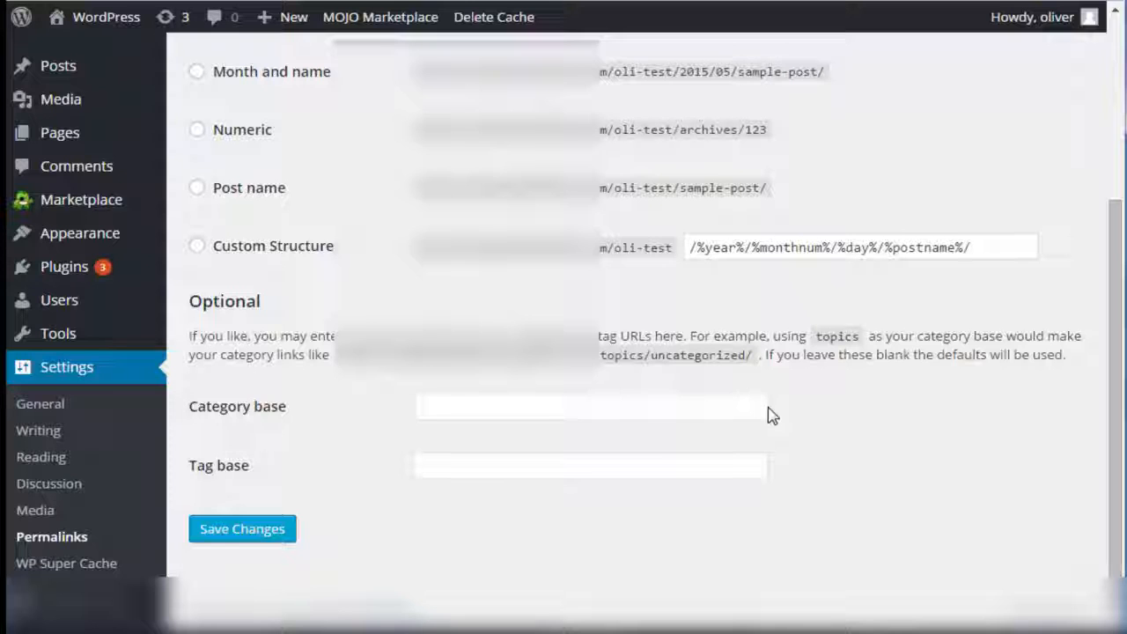
Step: View the built-in help for the General settings and the Writing settings, including the Post Via Email and Update Services topics
click(37, 408)
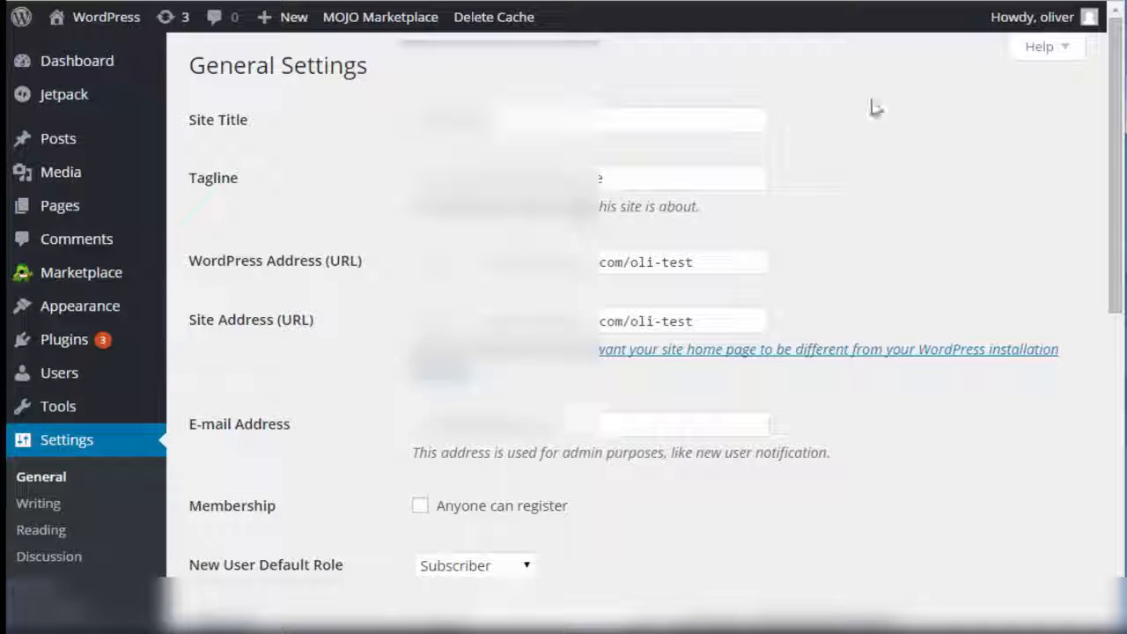
click(1022, 55)
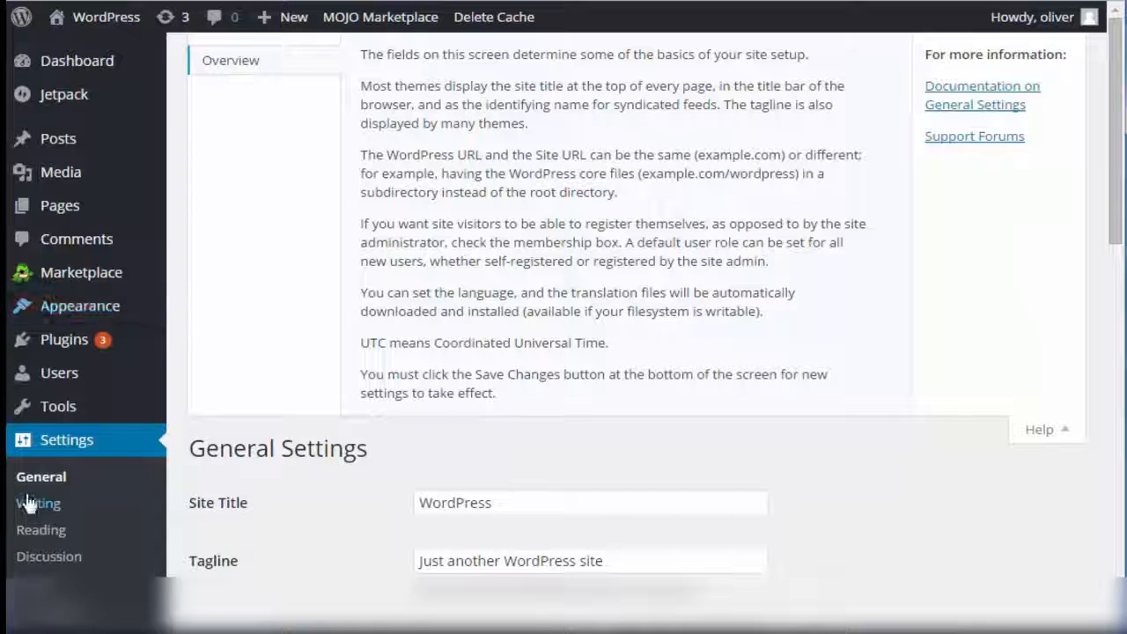
click(75, 519)
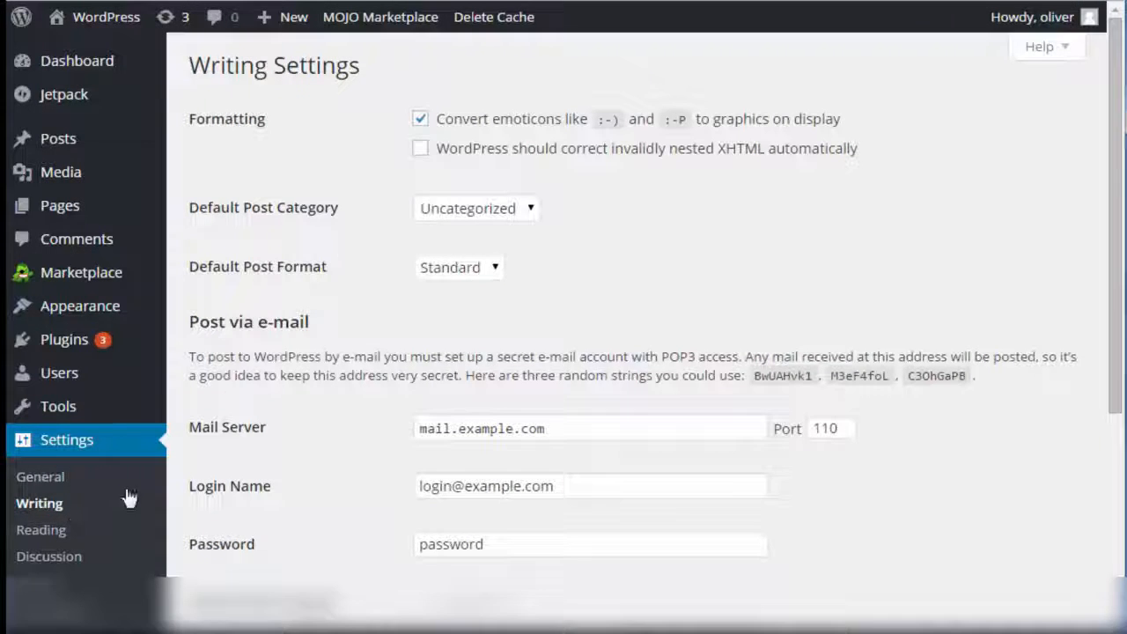
click(1030, 53)
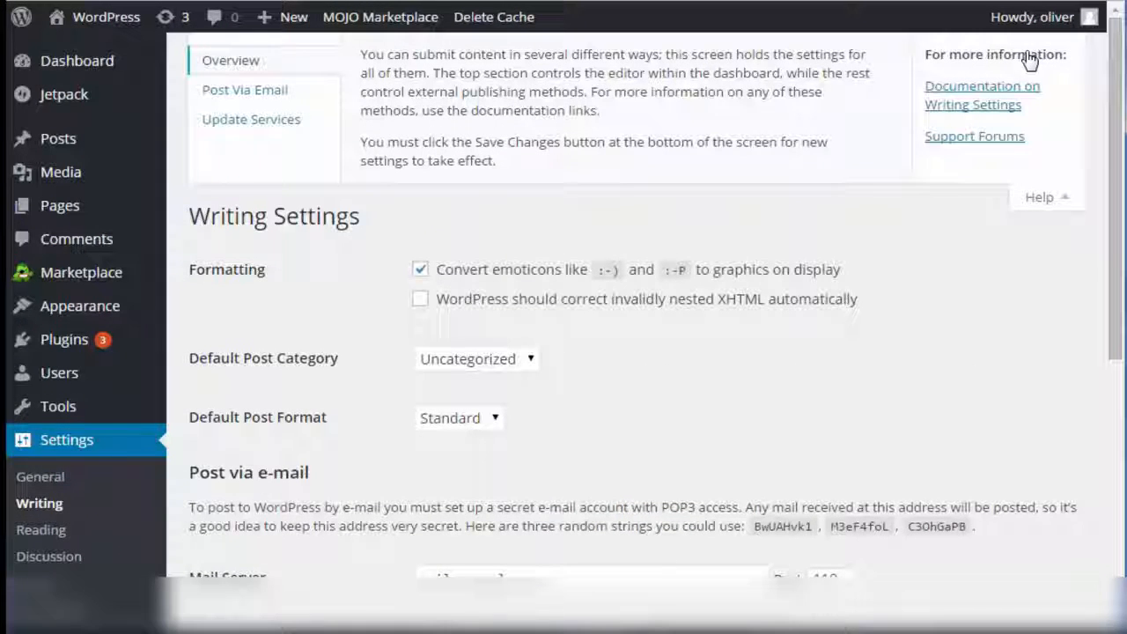
click(234, 90)
click(253, 118)
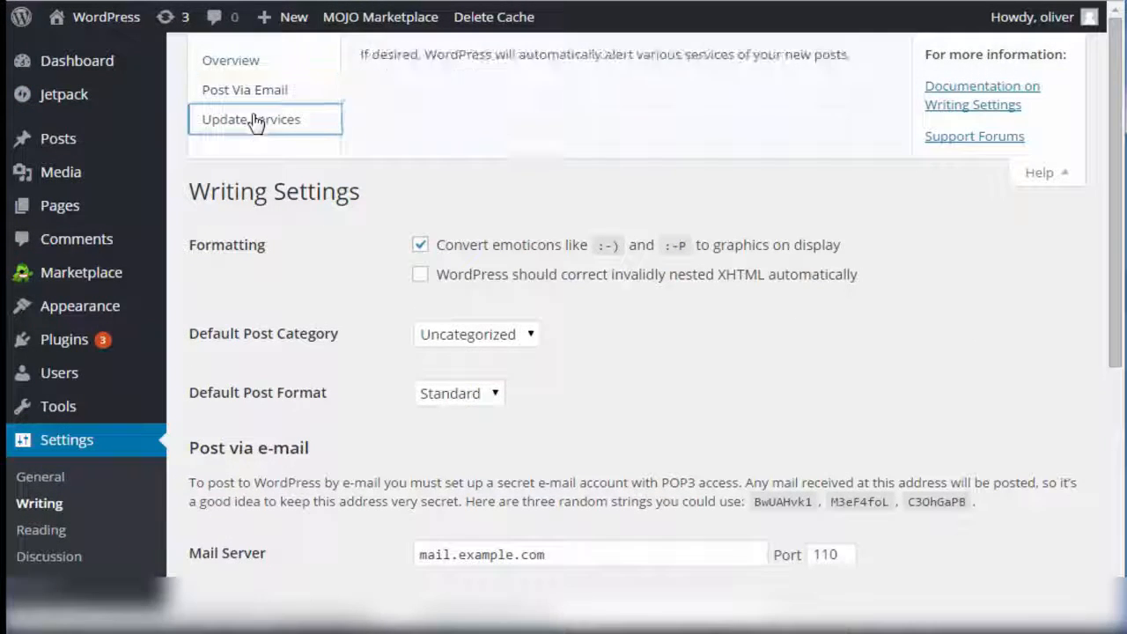
click(240, 62)
click(240, 90)
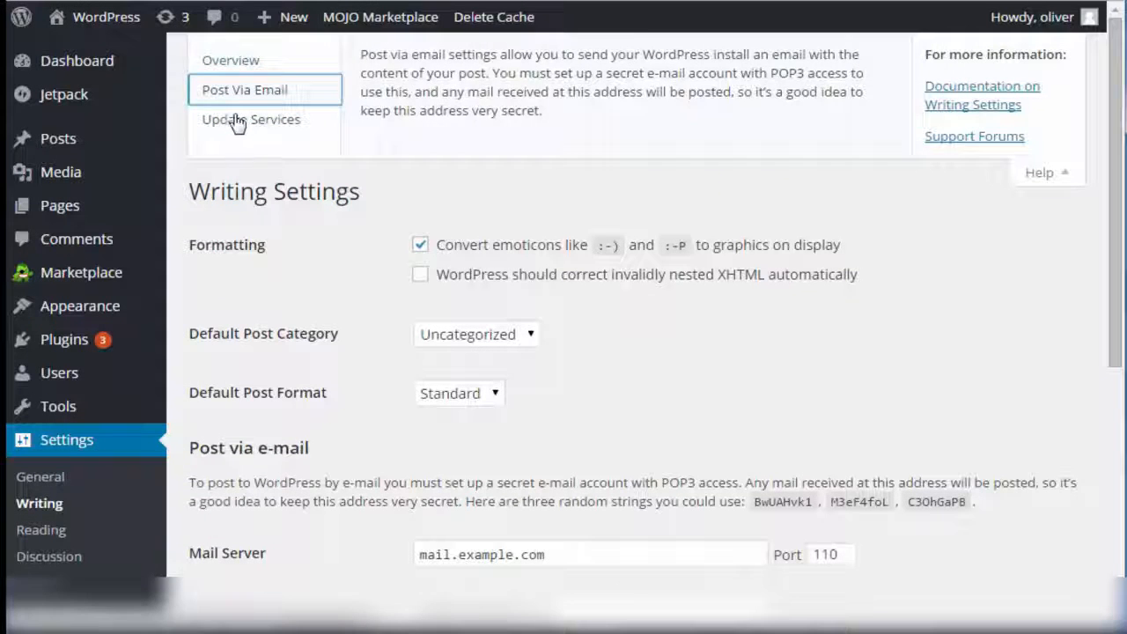
click(236, 120)
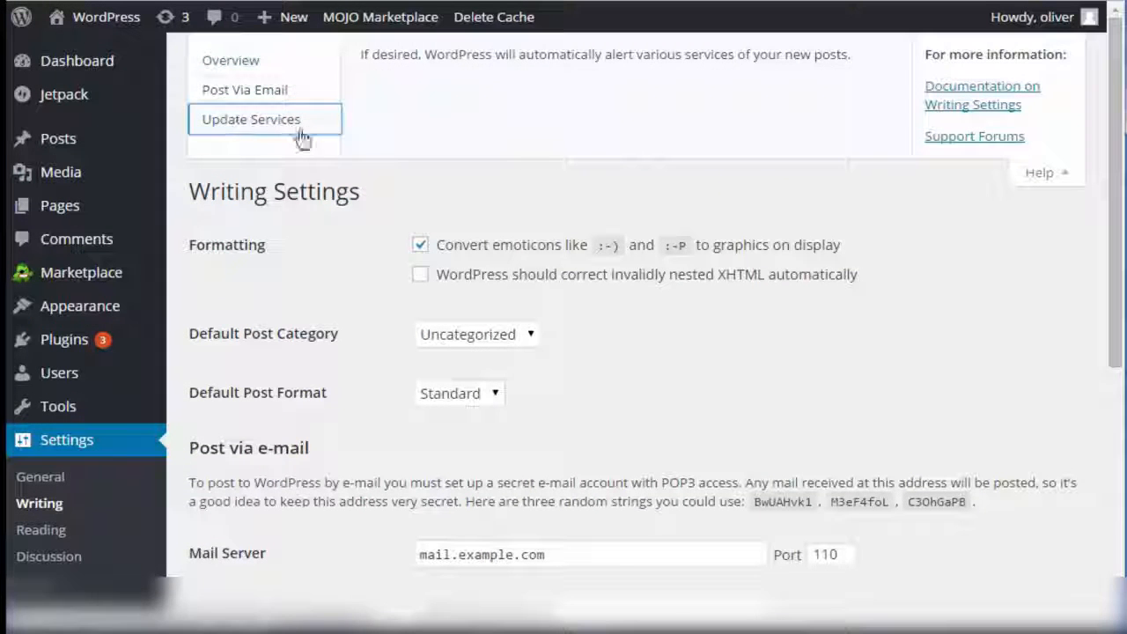
Step: Open the Reading settings, read the Overview and Search Engine Visibility help topics, and close the help
click(42, 531)
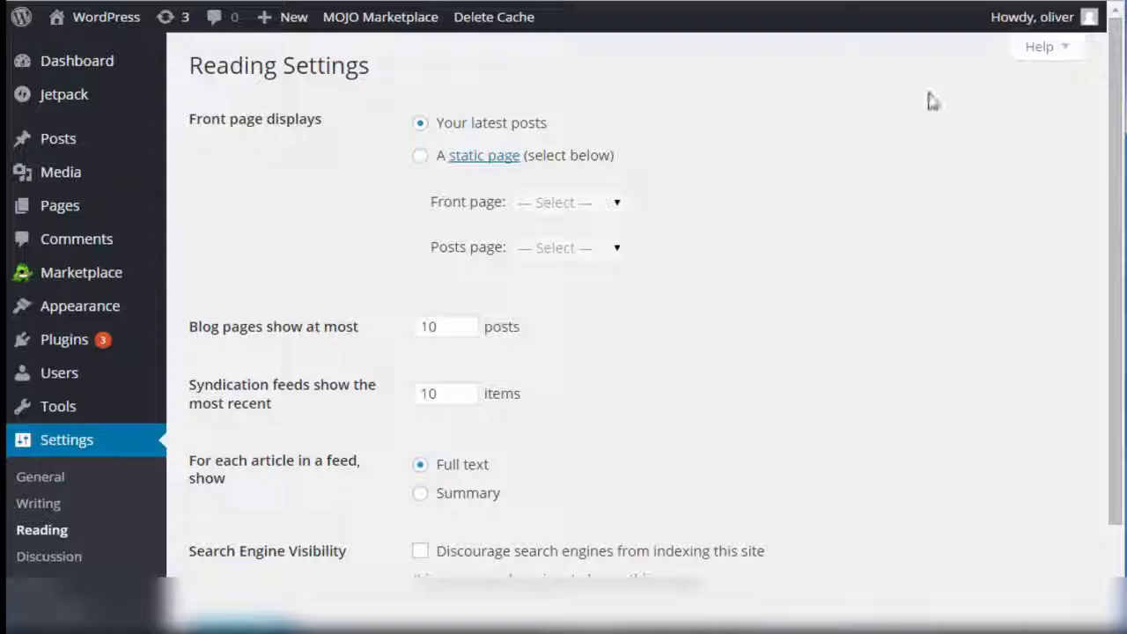
click(1040, 49)
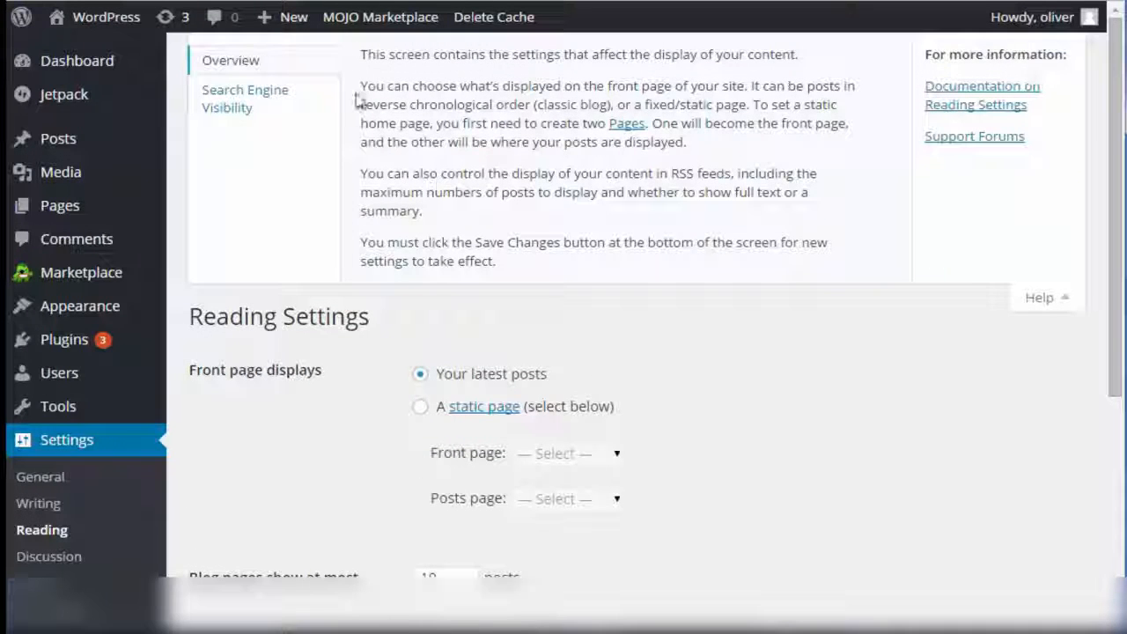
click(264, 97)
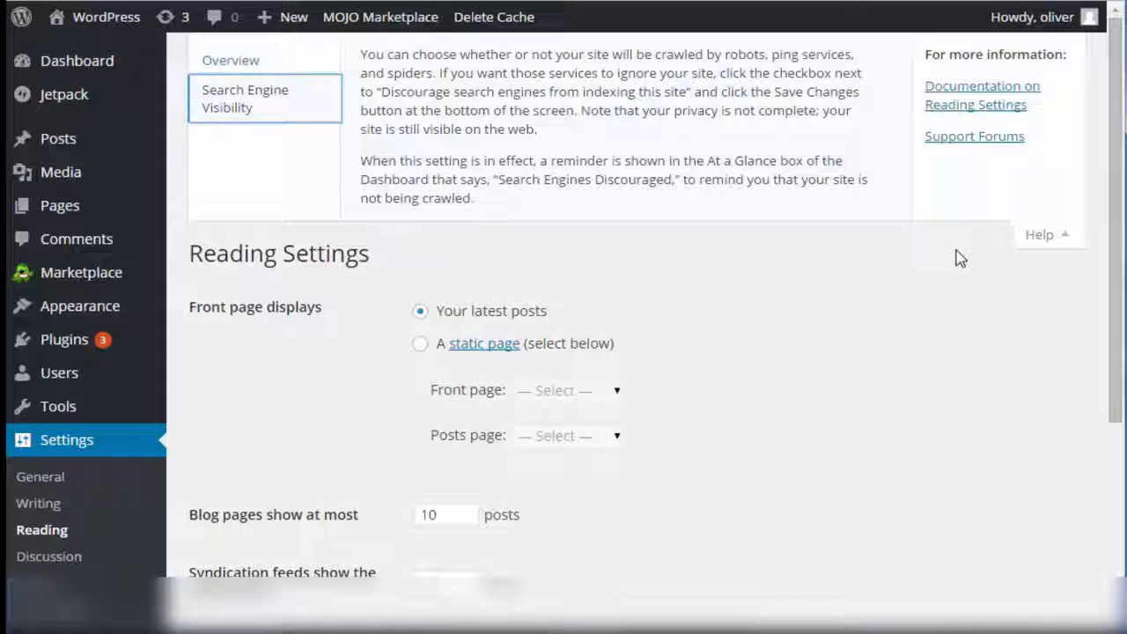
click(1048, 238)
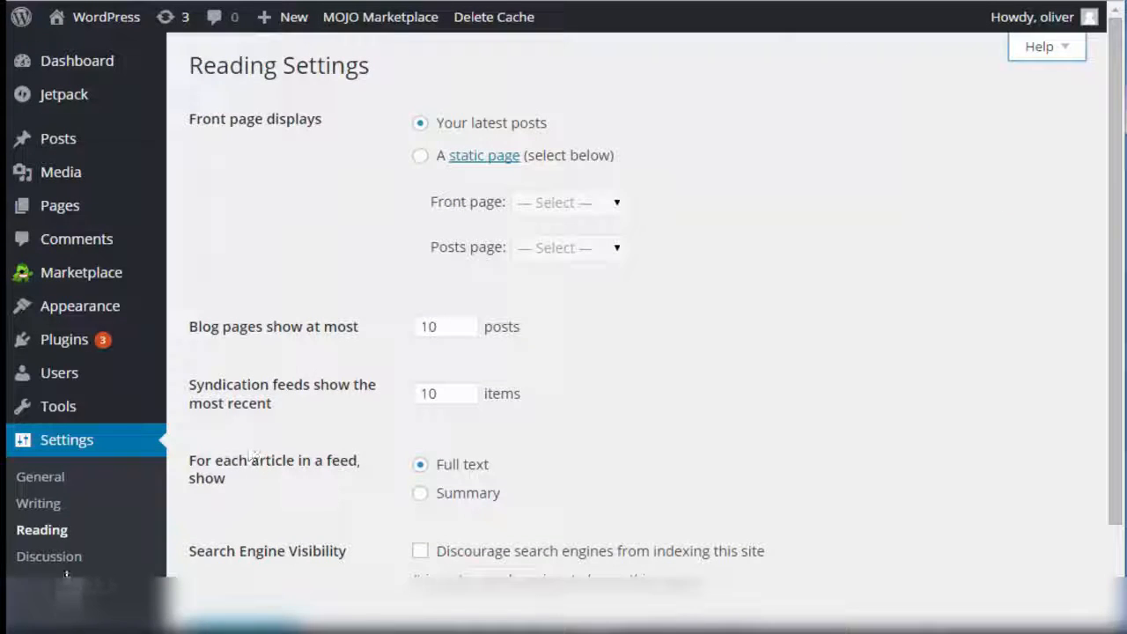
Step: View the built-in help for the Discussion settings and the Media settings
click(78, 558)
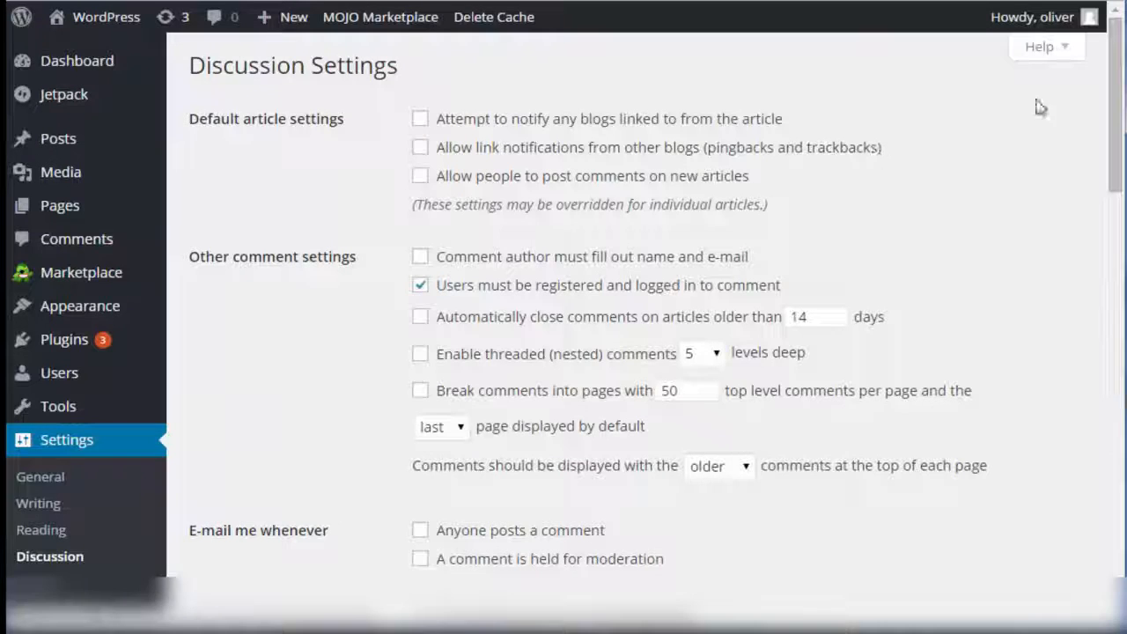
click(1047, 48)
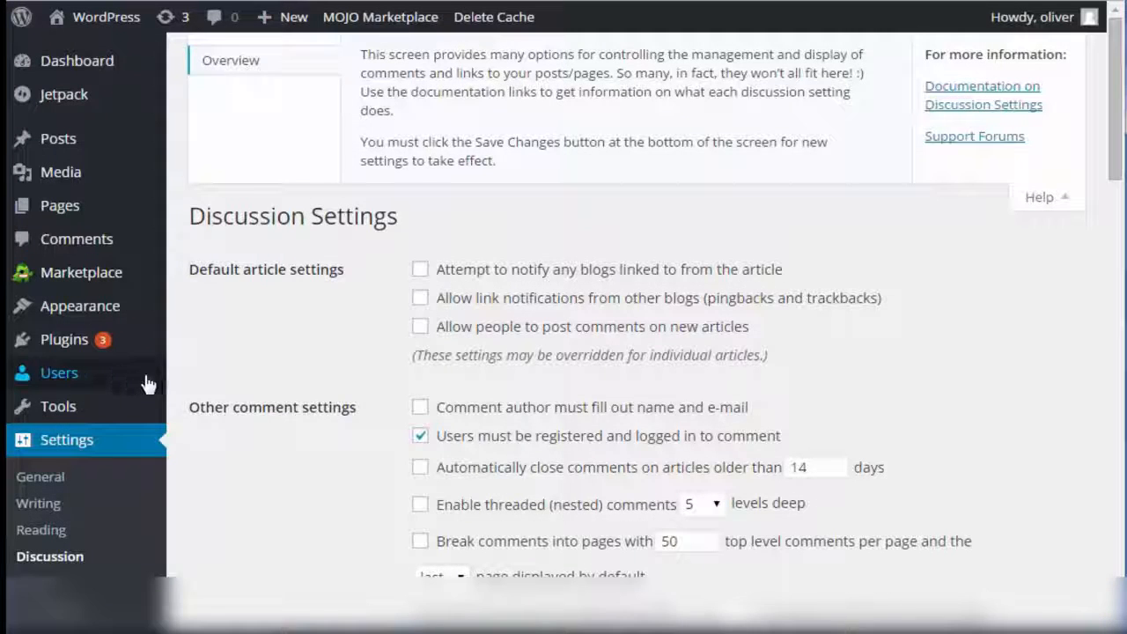
scroll(148, 385, down, 2)
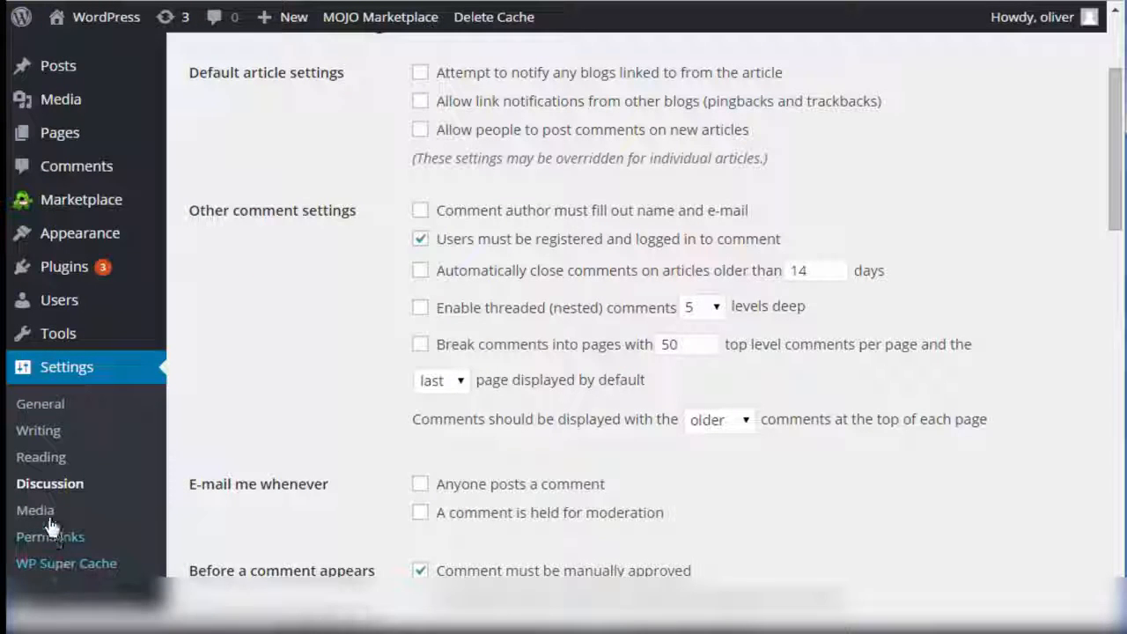
click(46, 508)
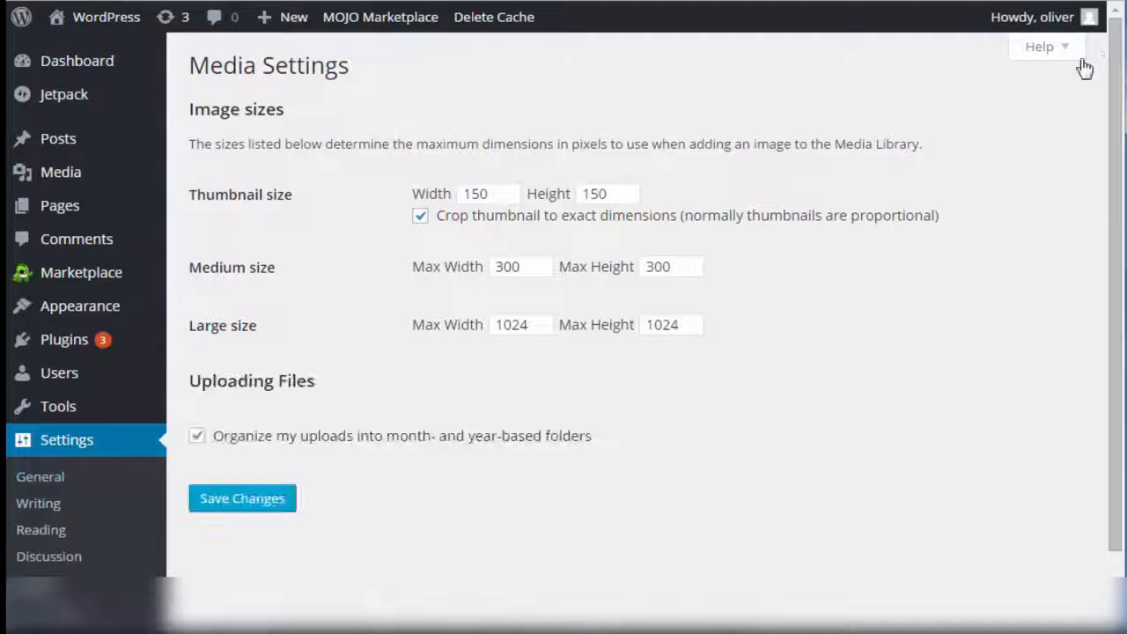
click(1048, 49)
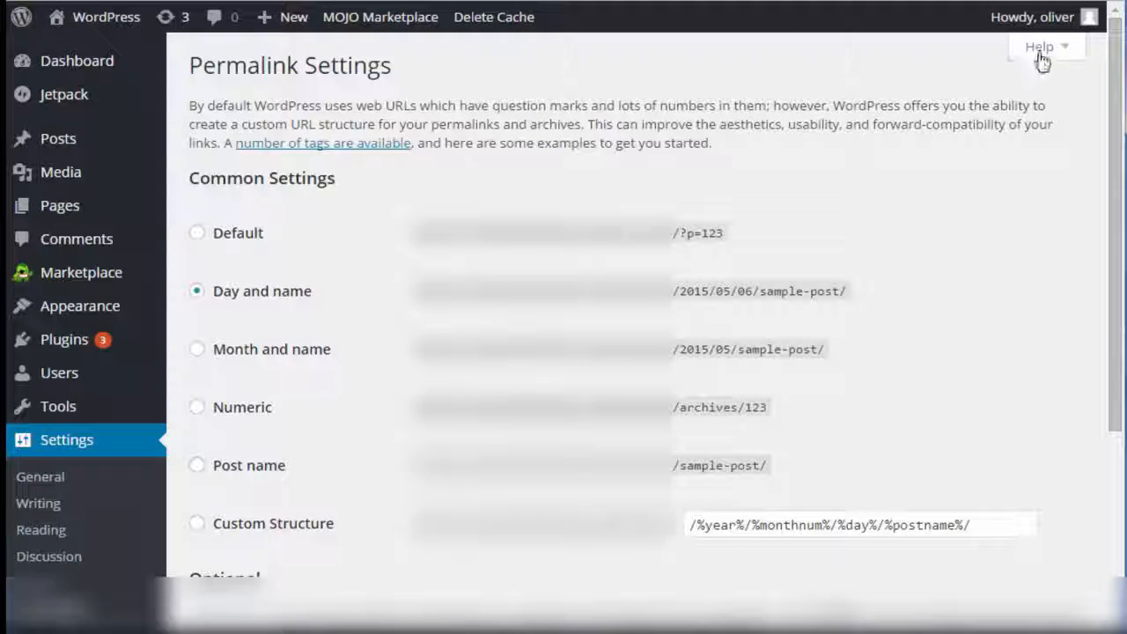
Step: Reopen the Permalink settings help and view its Custom Structures and Common Settings topics
click(1039, 50)
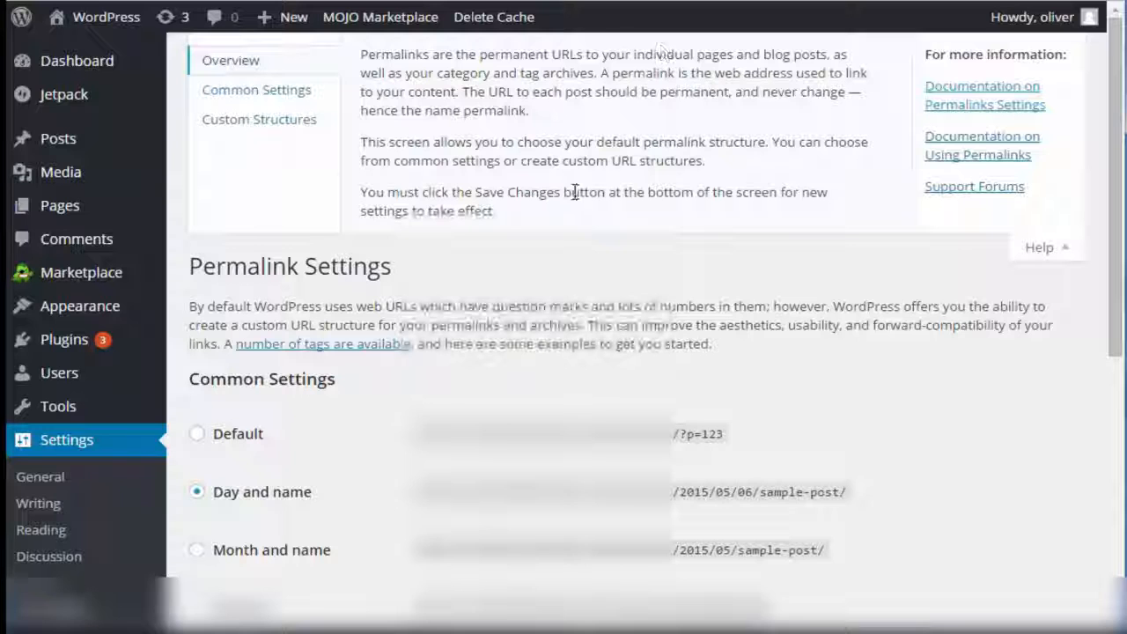
click(253, 120)
click(245, 89)
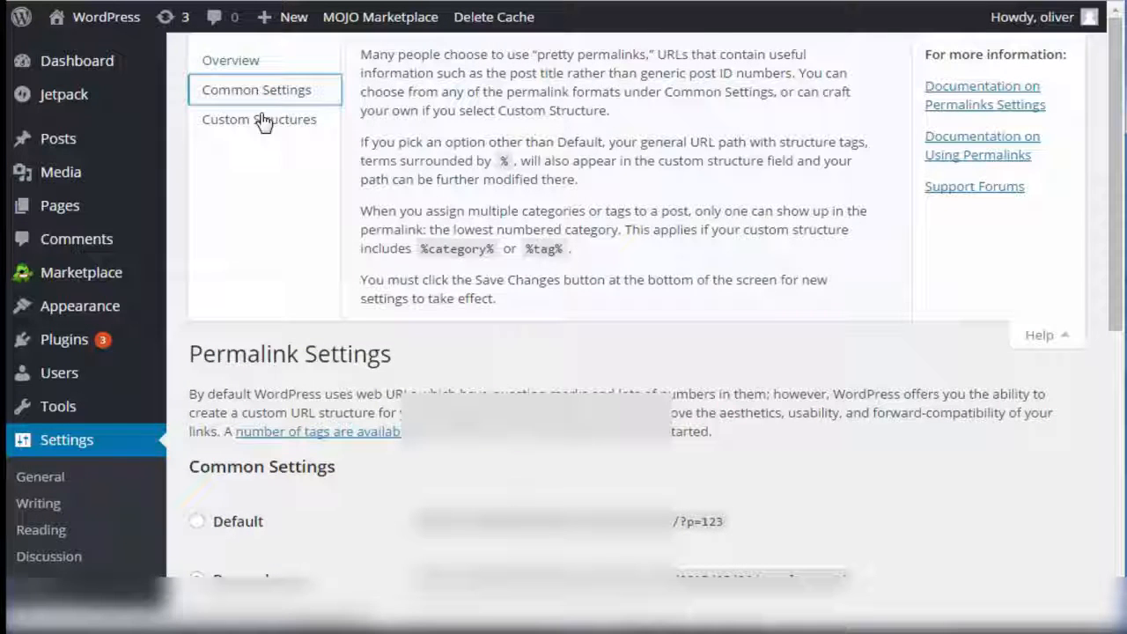